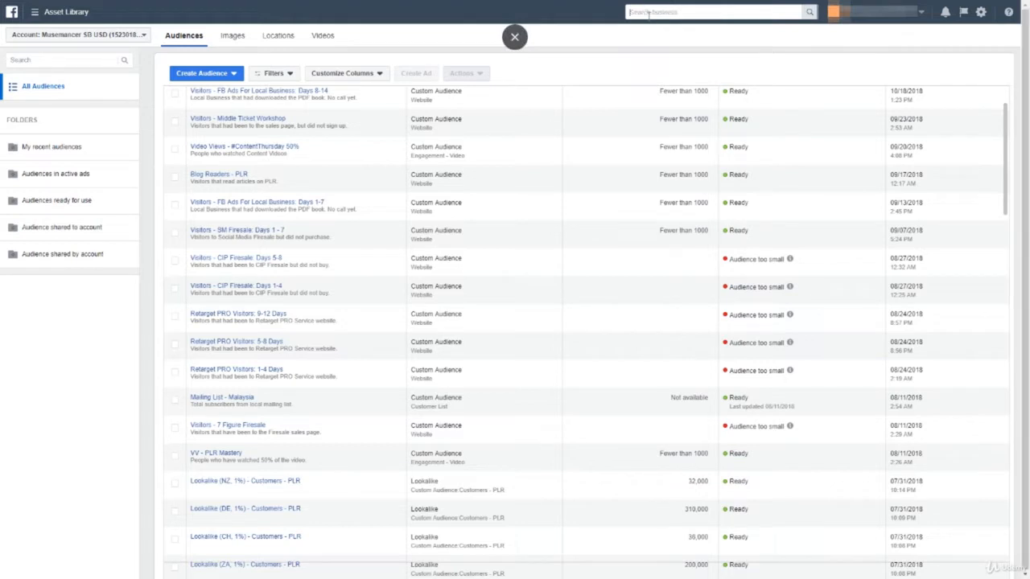
Step: Search the business tools for "audiences" and view the full tools overview, including the Assets group
text(audice)
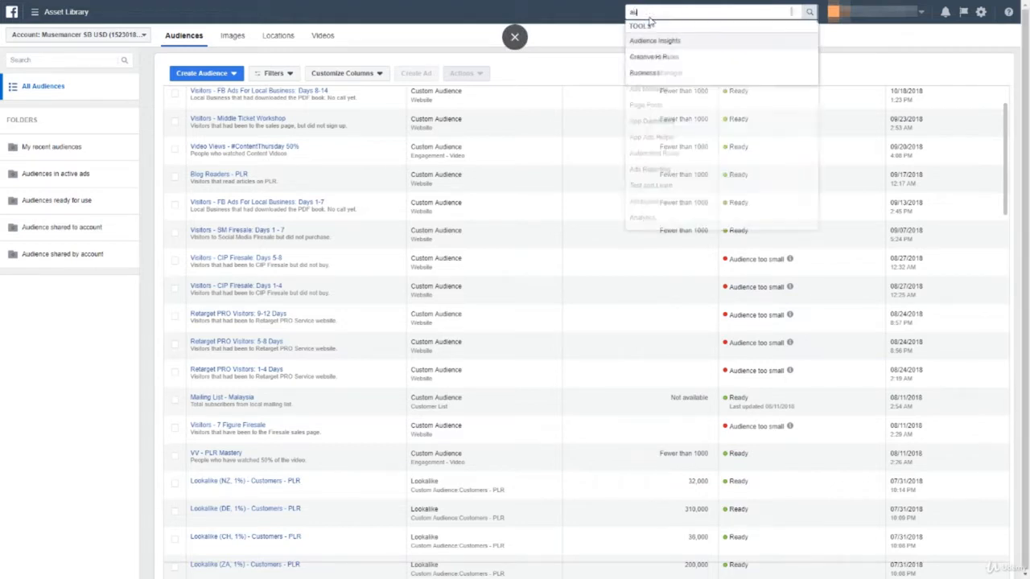
key(BackSpace)
key(BackSpace)
text(ences)
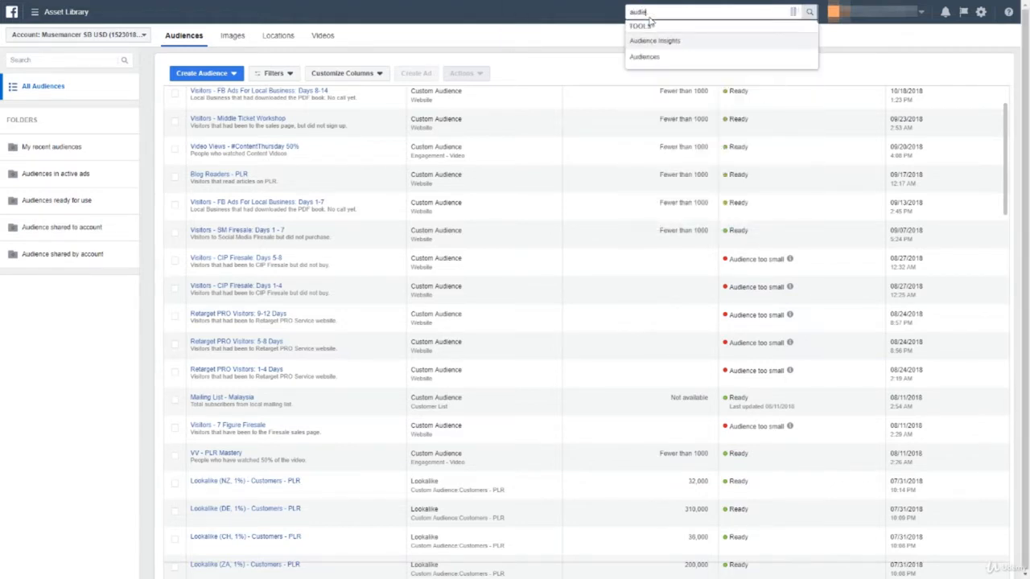
click(537, 33)
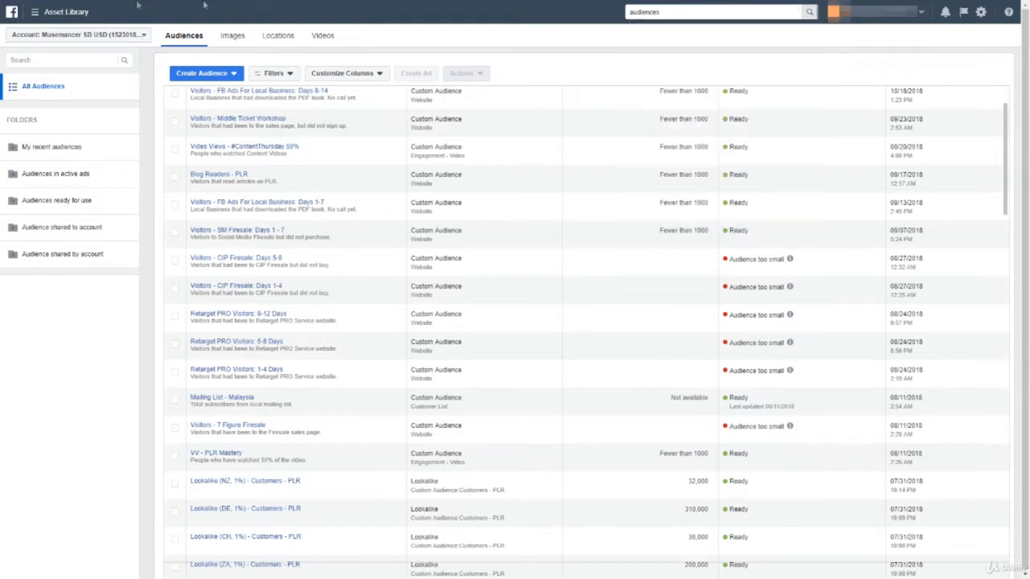
click(30, 14)
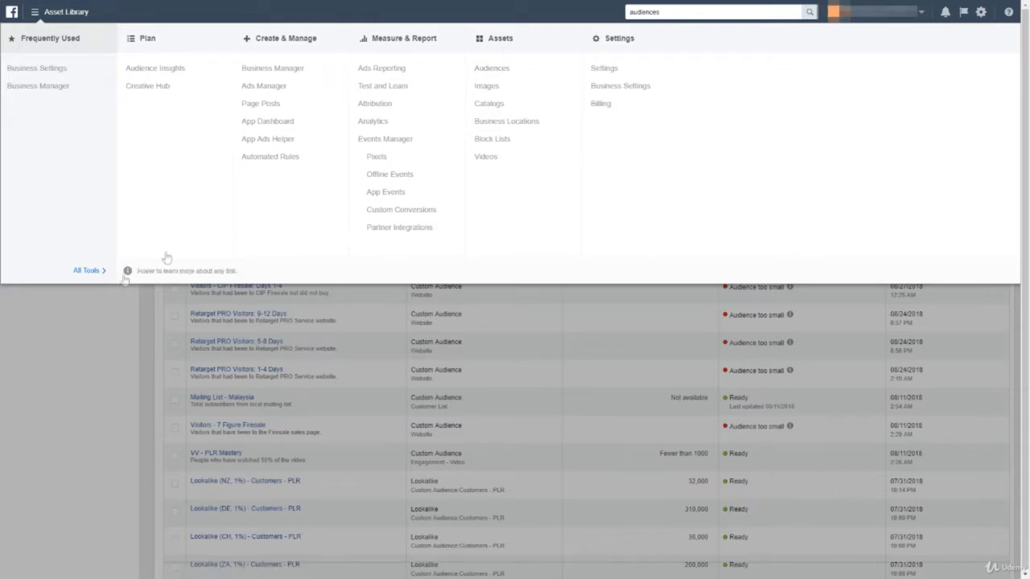
click(11, 388)
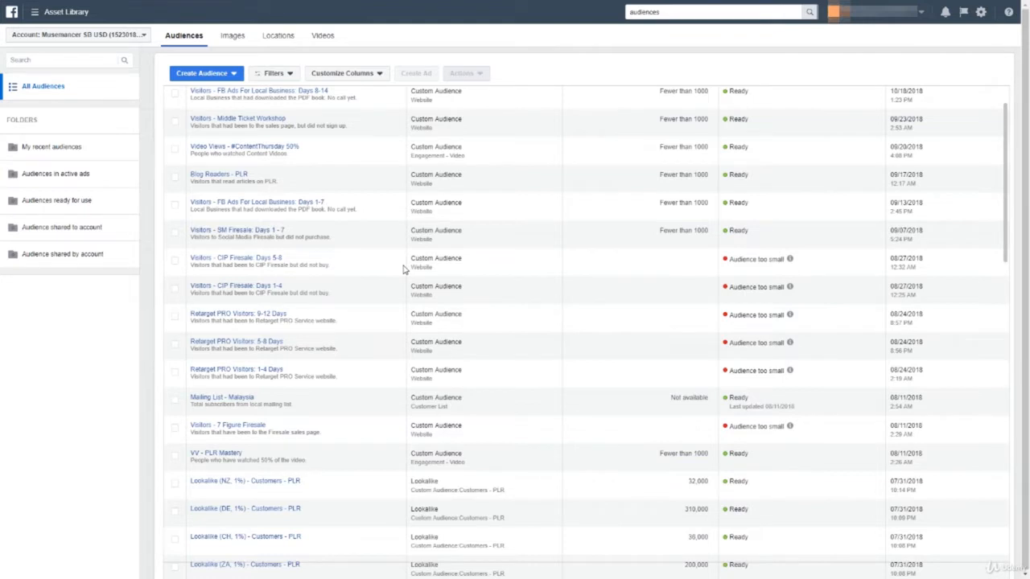
Step: Start a new custom audience that uses Website Traffic as its source
scroll(407, 274, down, 1)
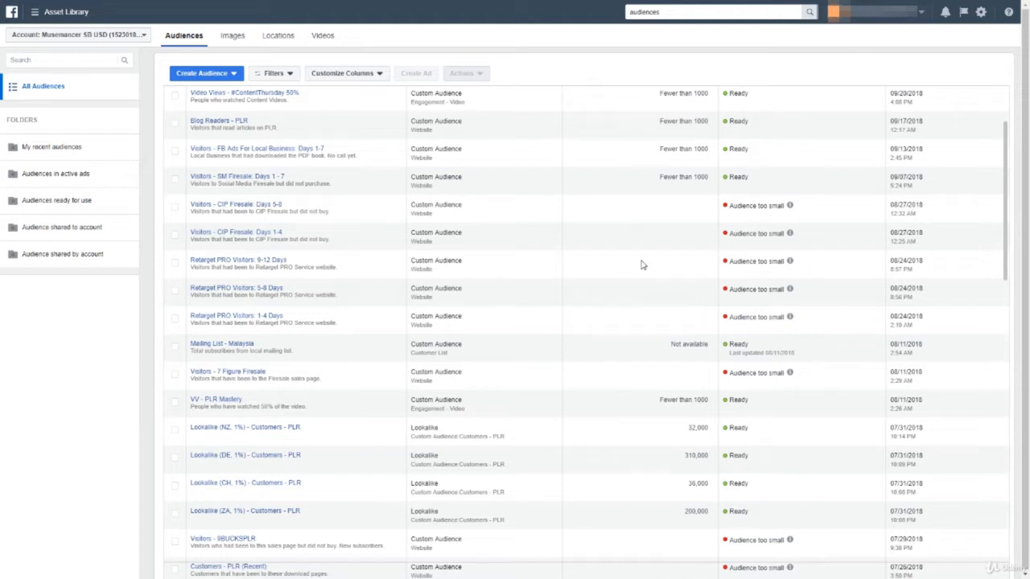
click(218, 75)
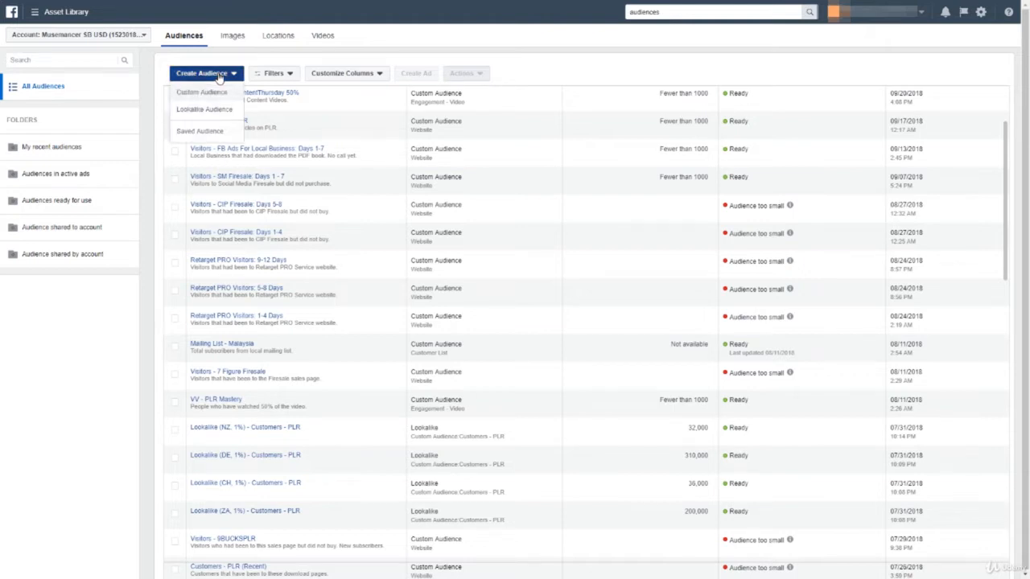
click(229, 94)
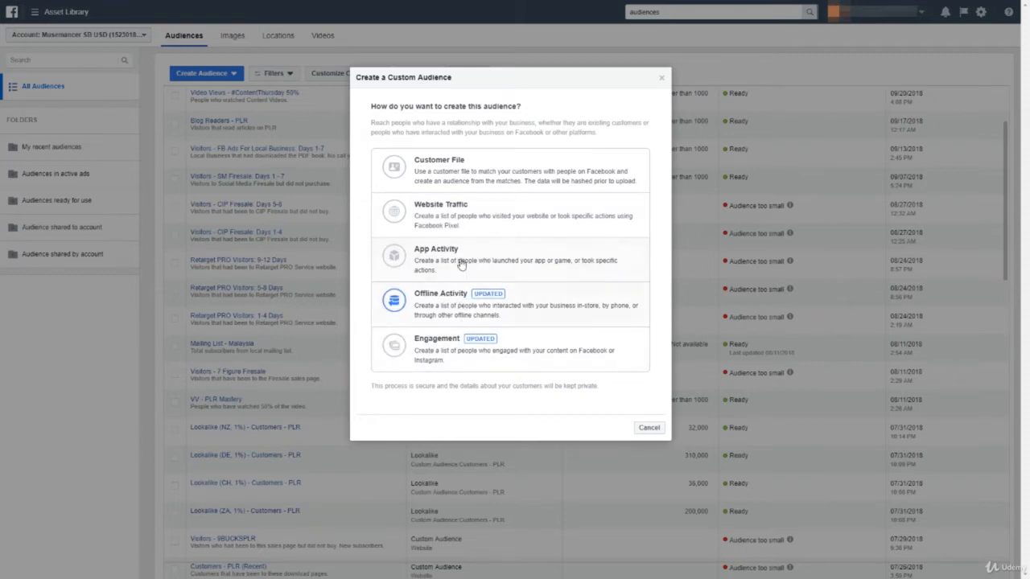
click(511, 218)
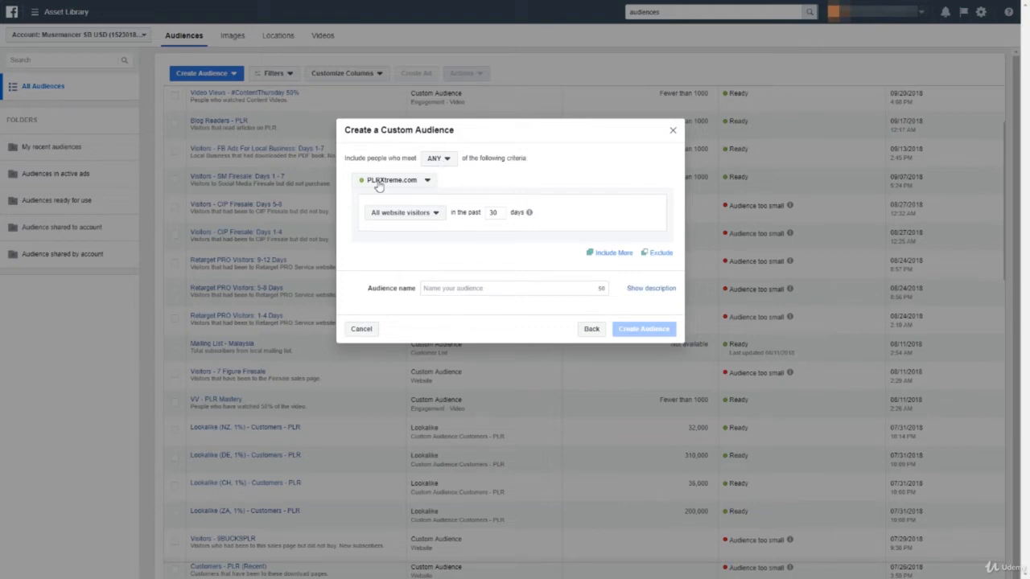
Step: Choose the EdmundLoh.net pixel as the source for the included website visitors
click(378, 184)
click(377, 179)
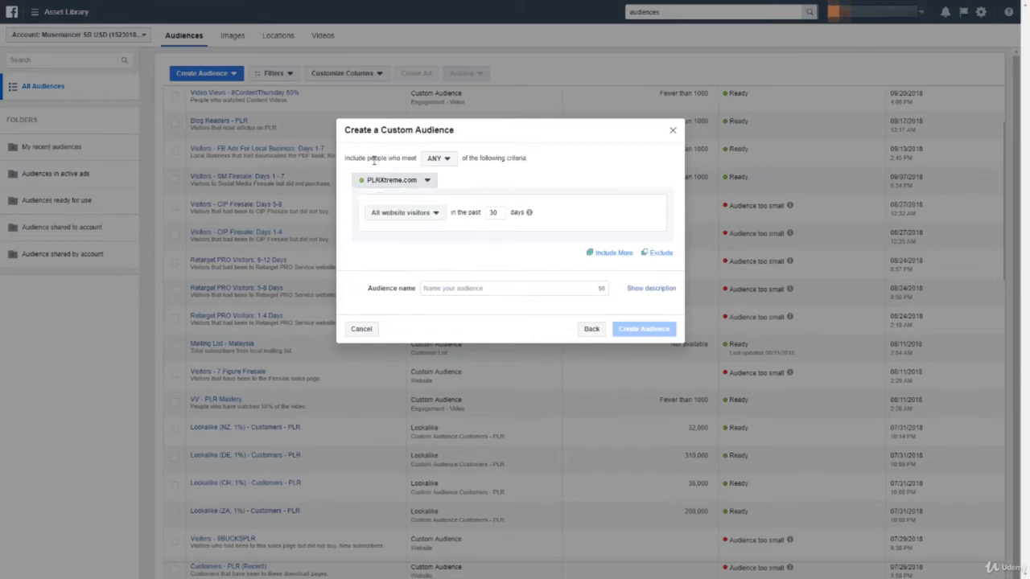
click(375, 182)
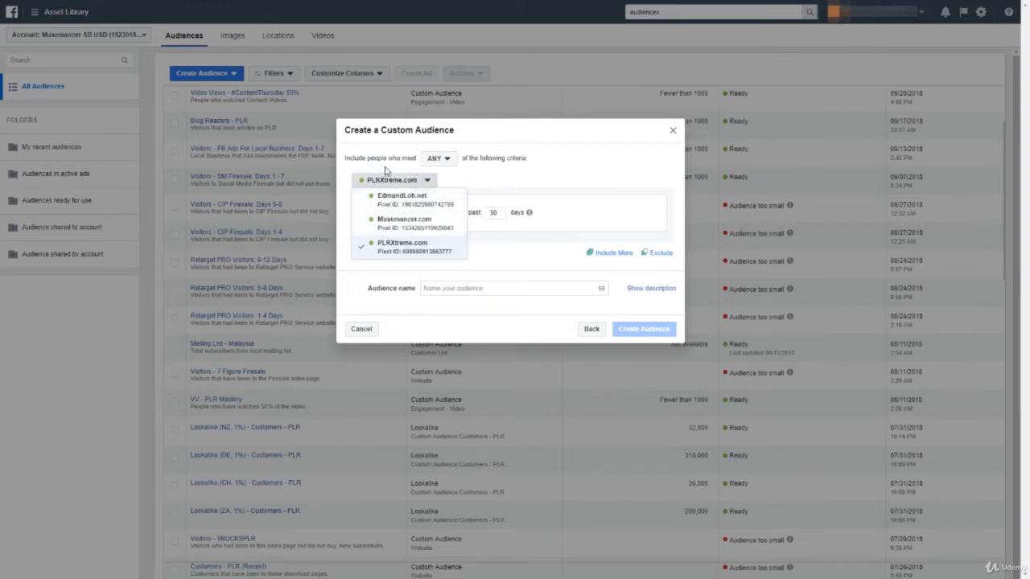
drag(387, 175, 386, 169)
click(382, 180)
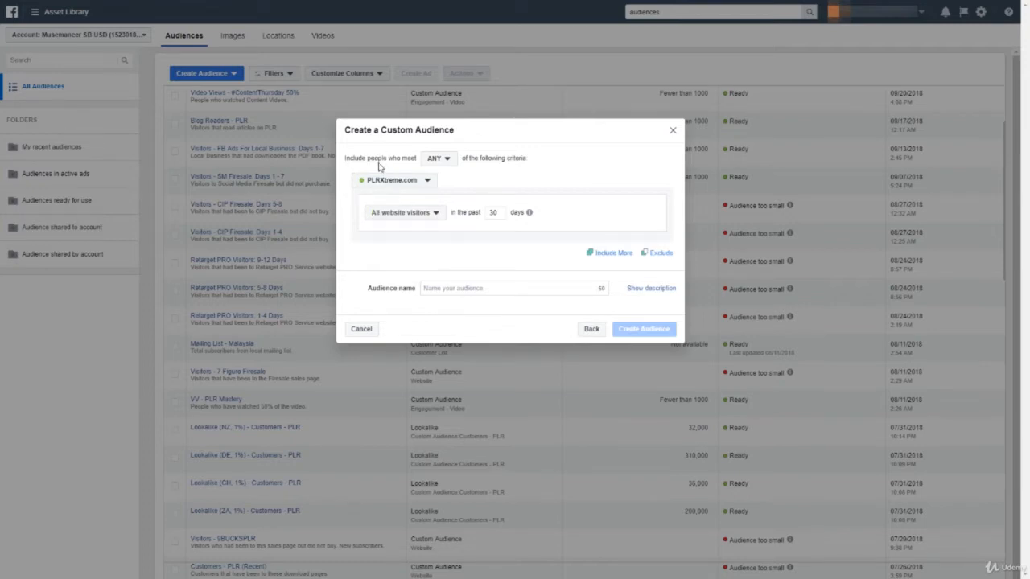
click(421, 181)
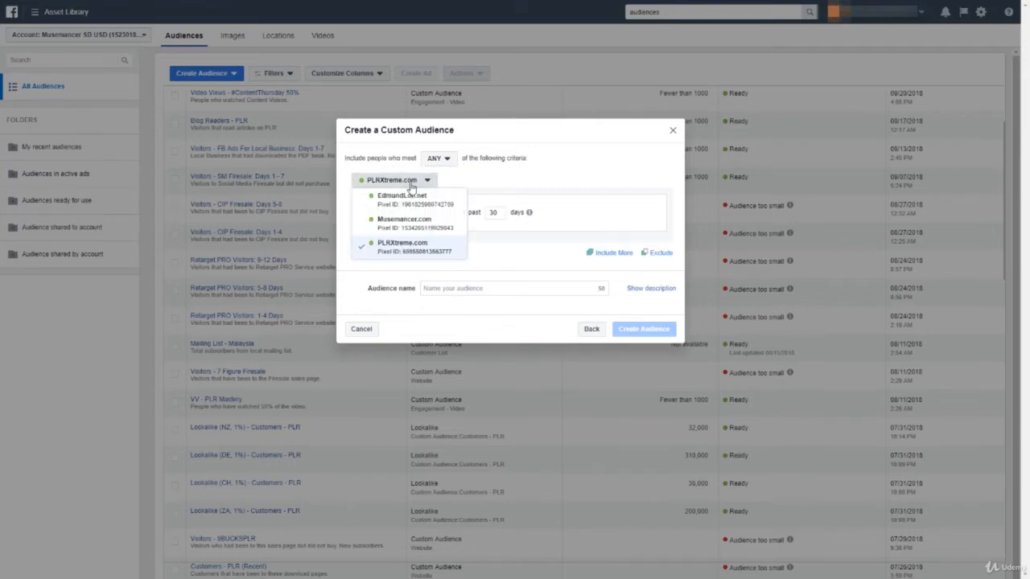
click(401, 202)
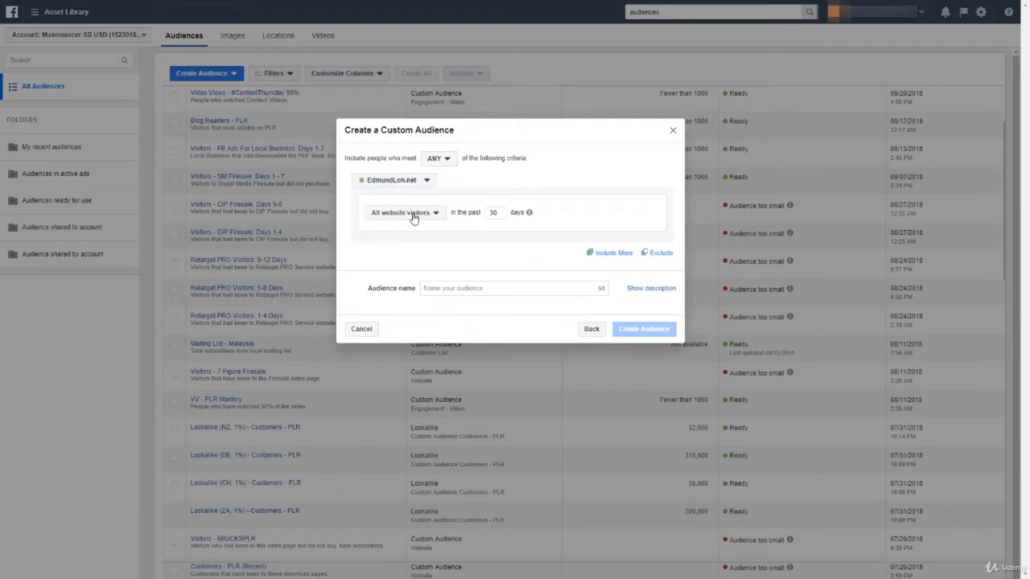
Step: Limit the included audience to people who visited specific web pages and check the explanation of the retention period
click(413, 216)
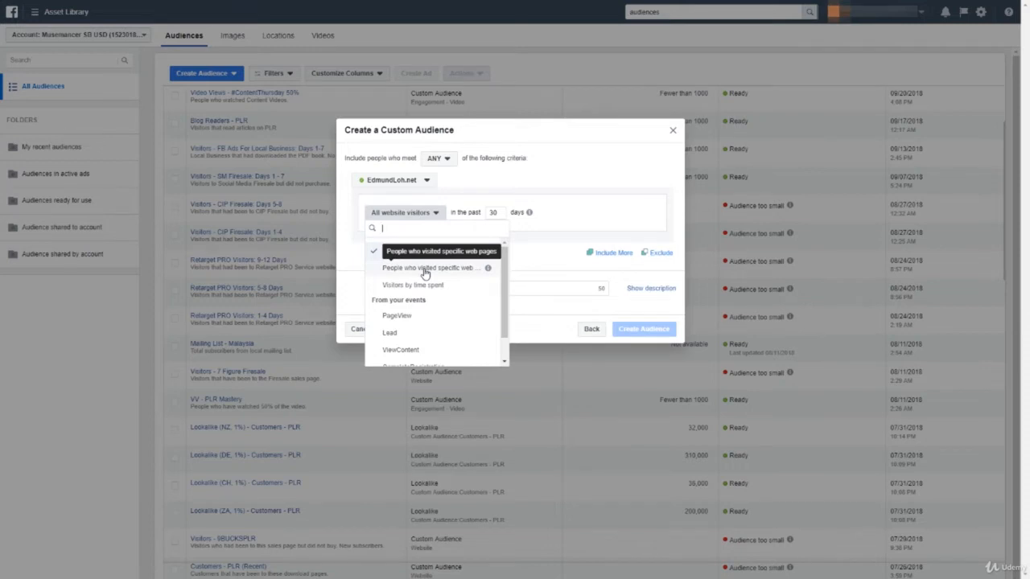
scroll(429, 317, down, 1)
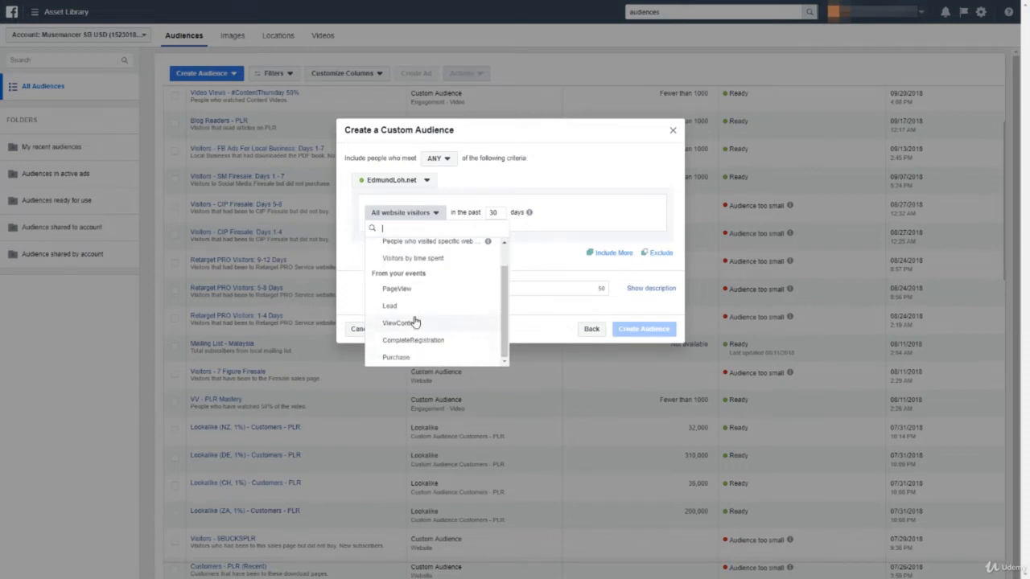
scroll(424, 334, up, 2)
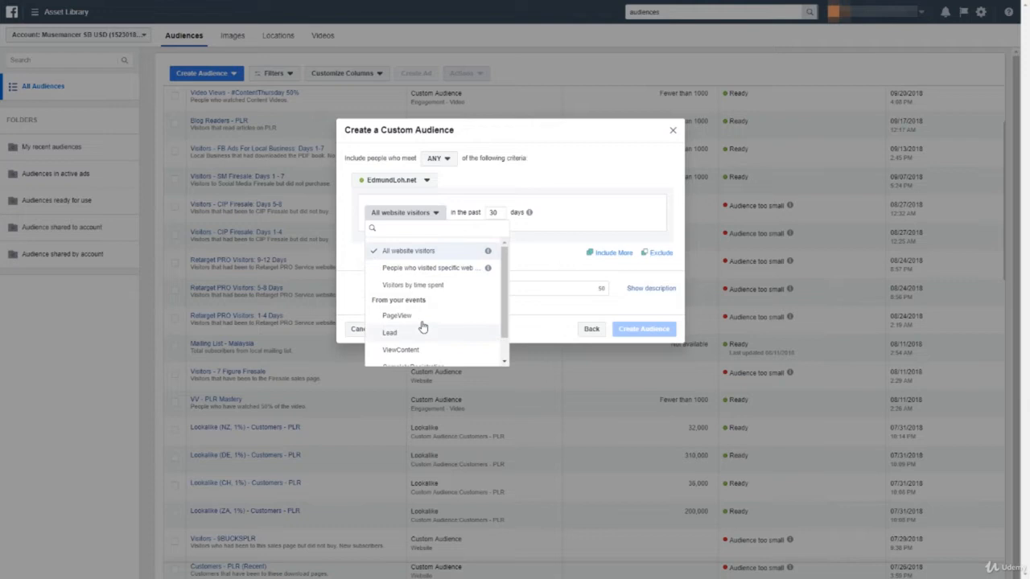
click(441, 270)
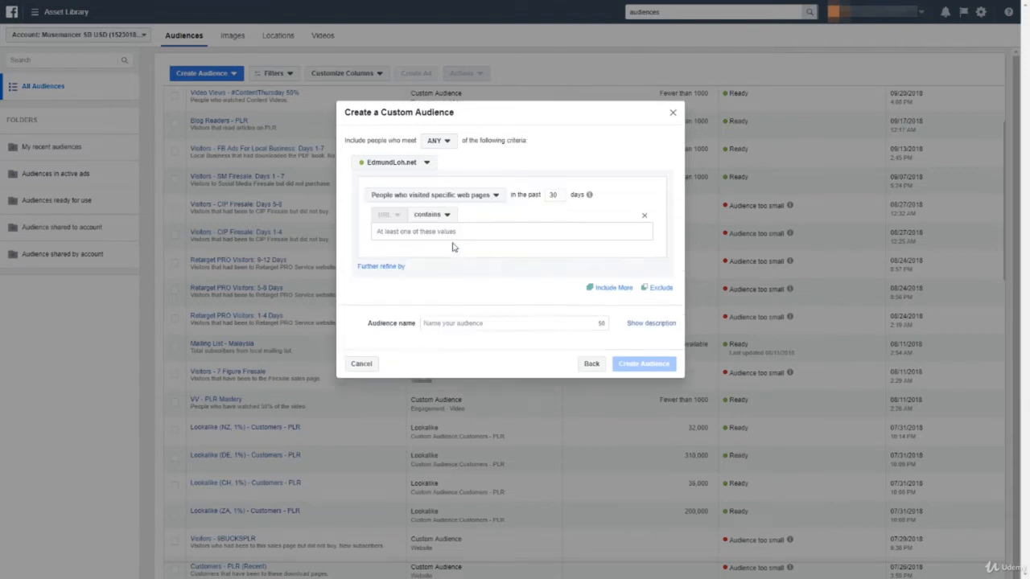
double_click(553, 195)
mouse_move(589, 195)
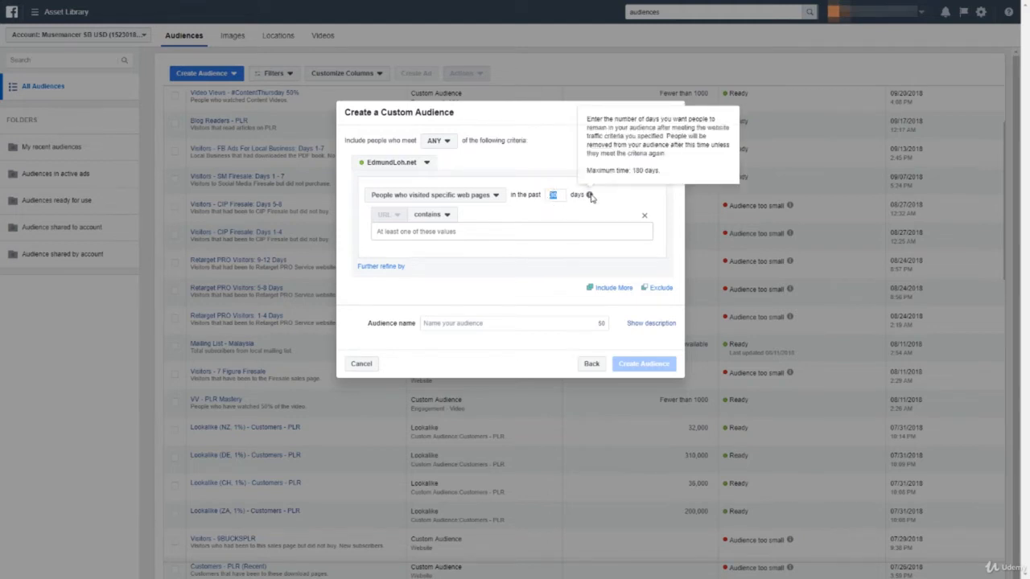
click(557, 195)
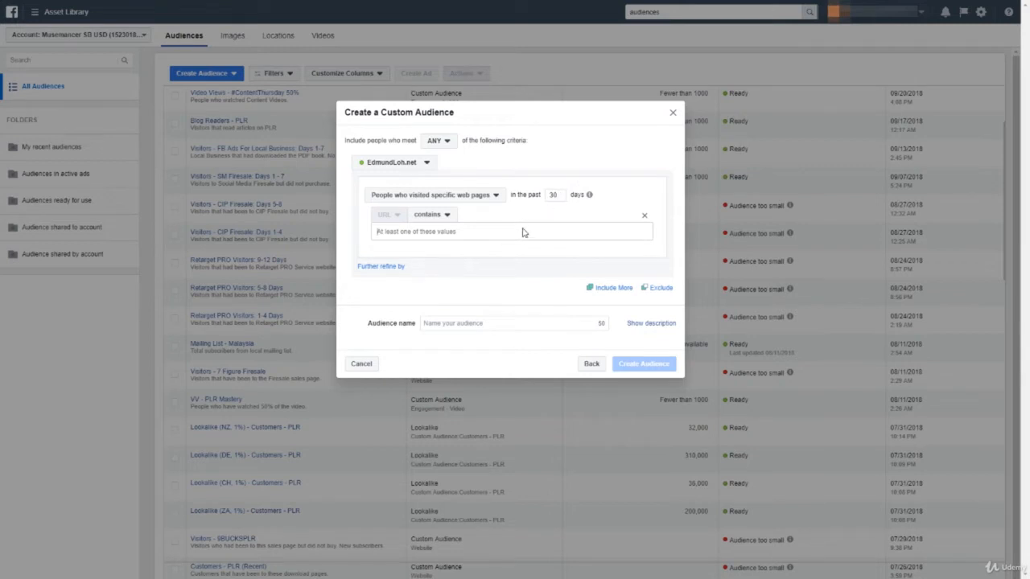
drag(557, 196, 540, 204)
click(549, 236)
text(http://edmundloh.net/fbadslocal/)
key(Return)
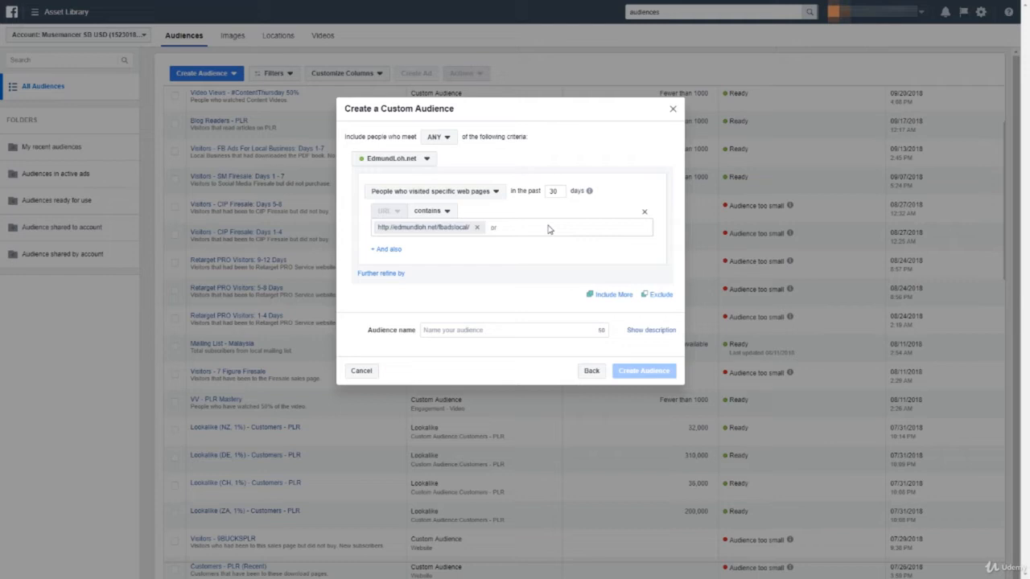
text(http://edmundloh.net/fbadslocal/cal)
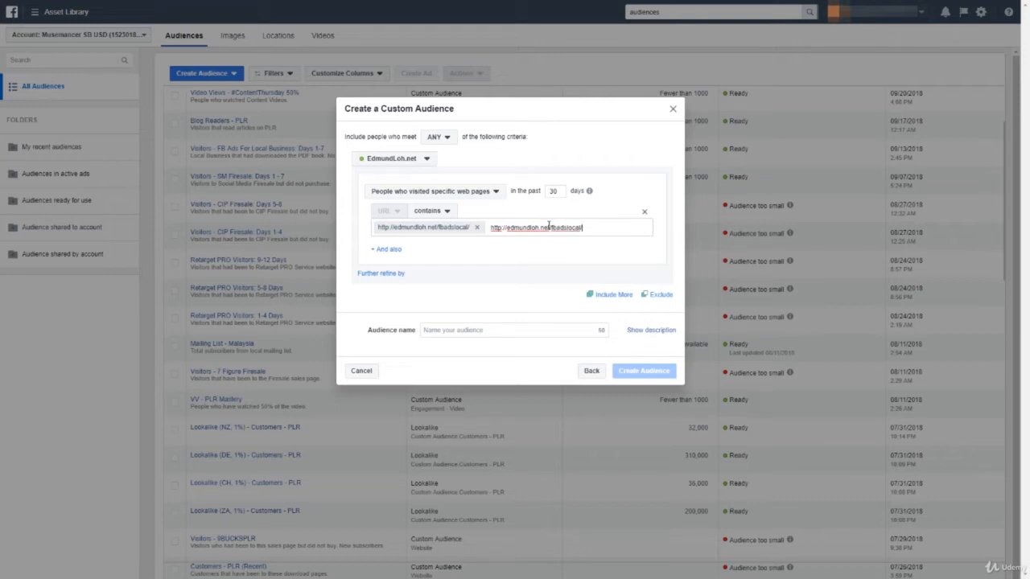
text(l/)
key(Return)
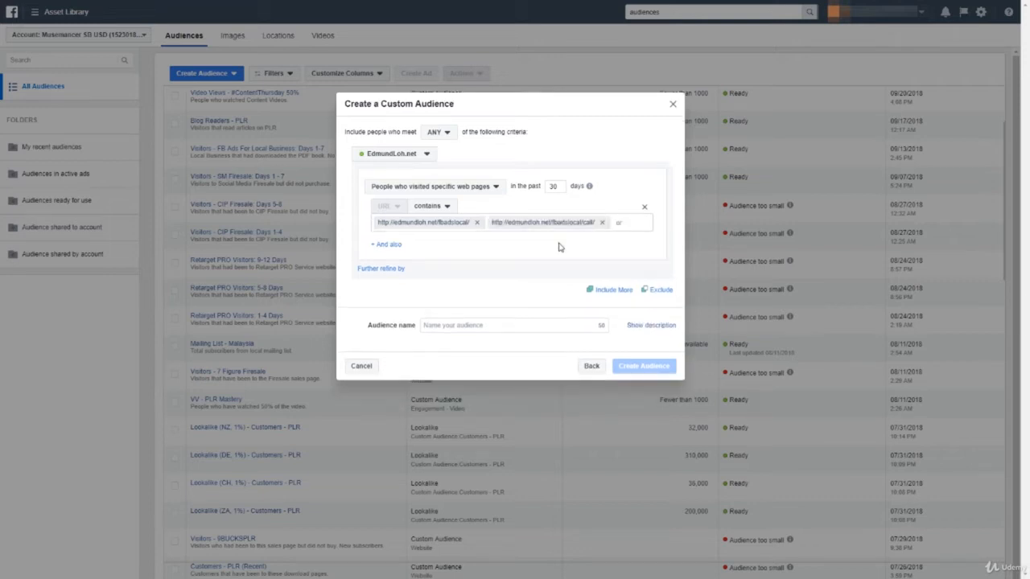
text(http://edmund)
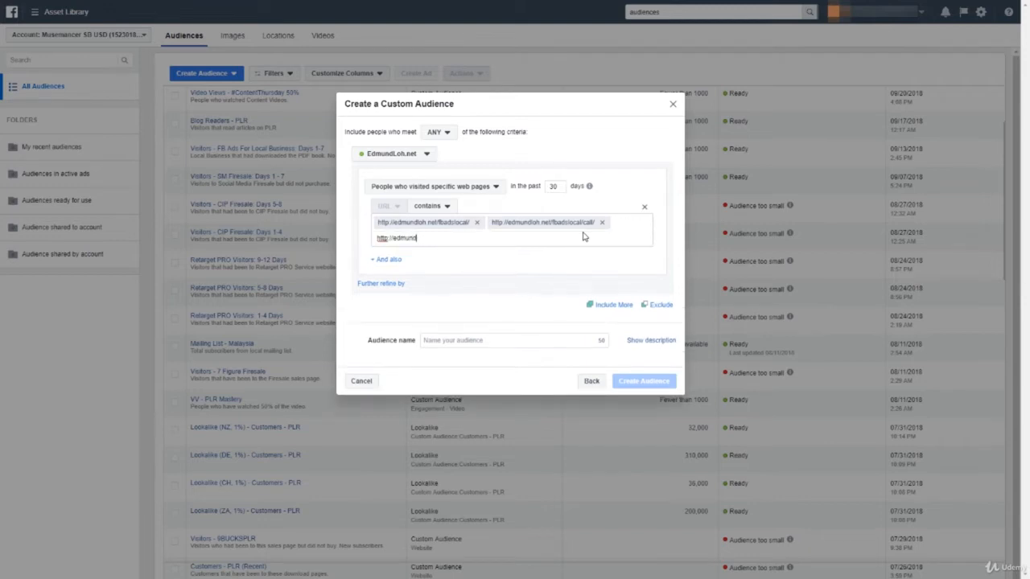
text(loh.net/fbadslocal/thank-you)
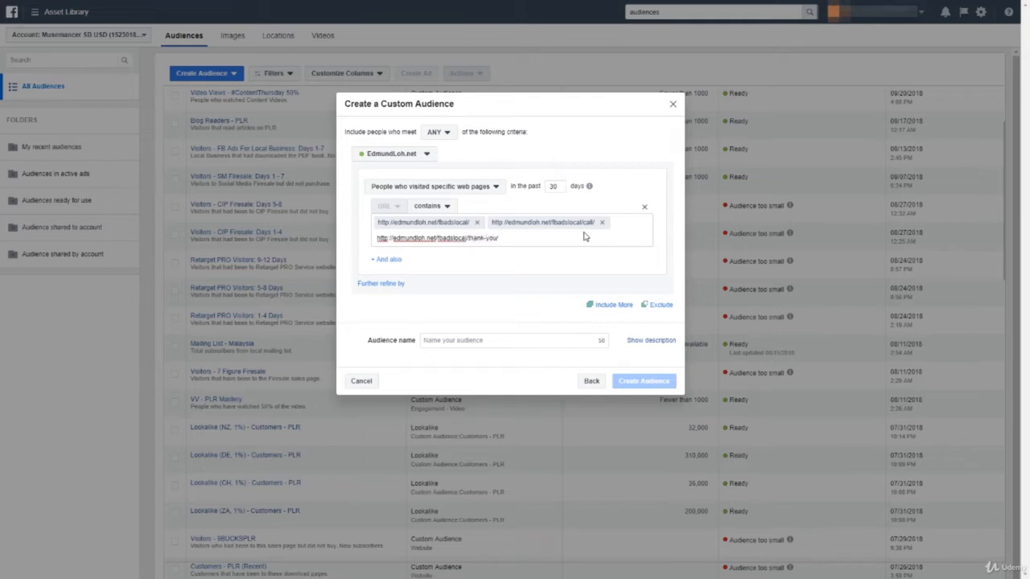
text(/)
key(Return)
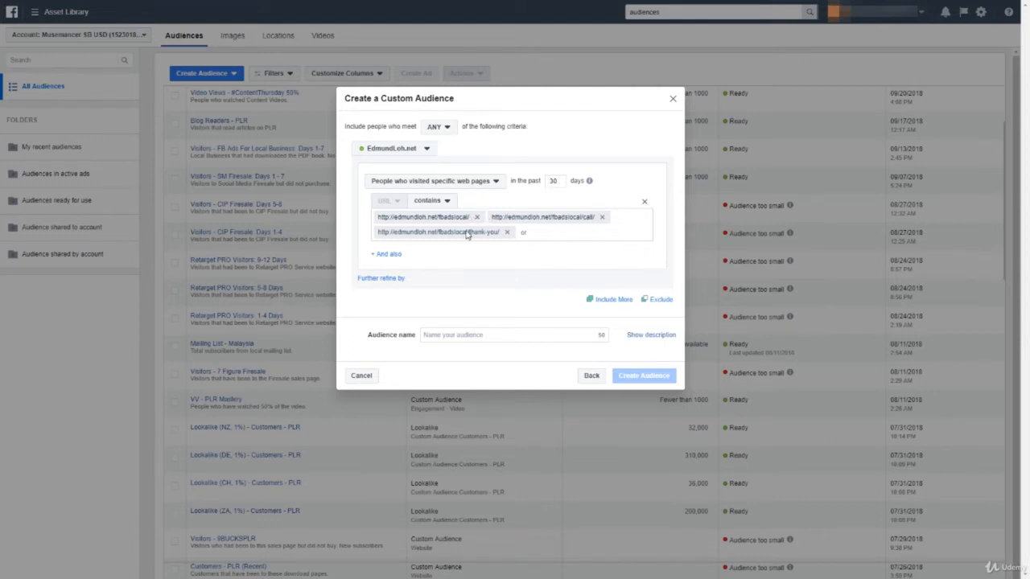
click(659, 300)
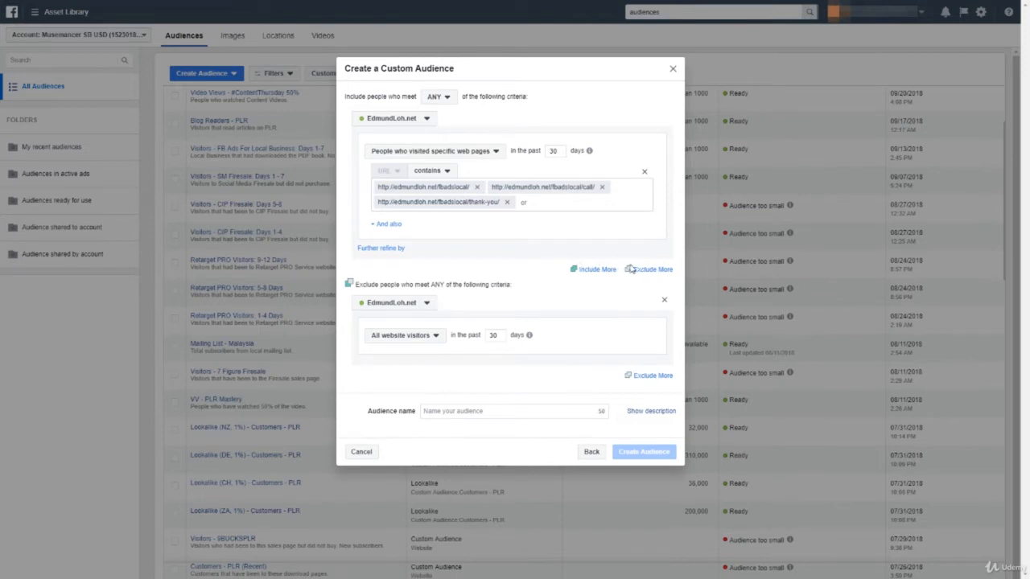
click(413, 339)
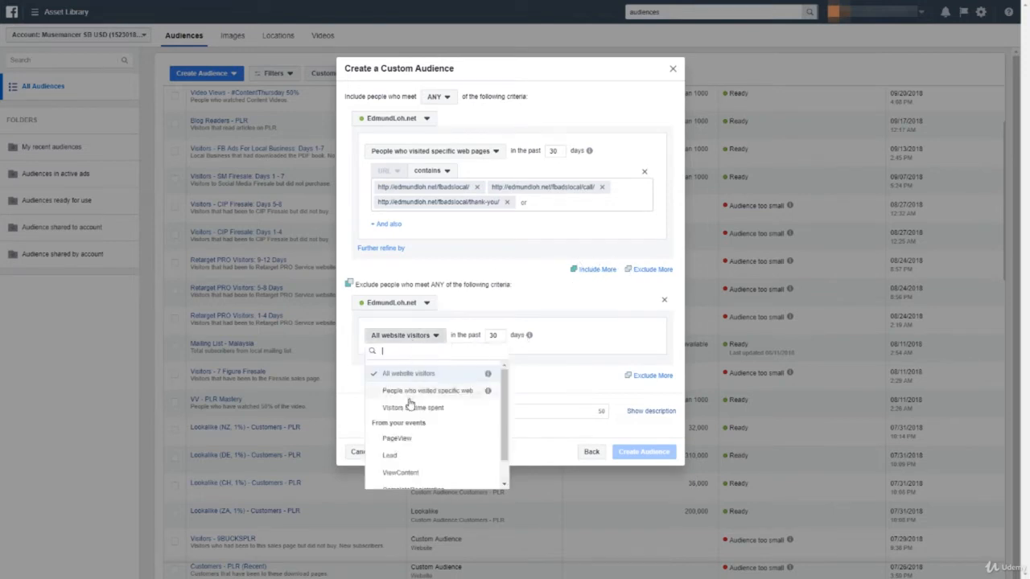
click(412, 392)
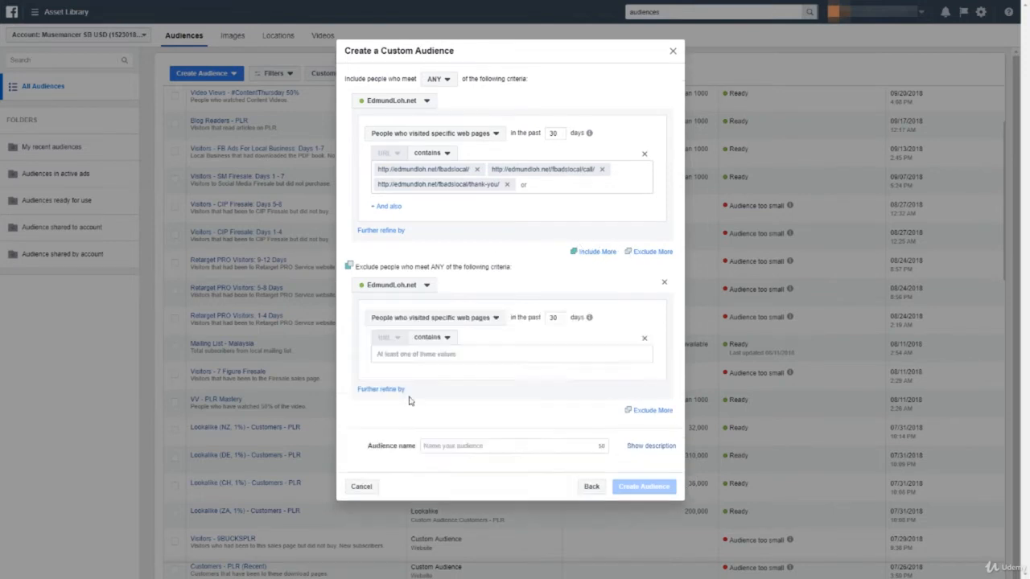
click(431, 355)
text(http://edmundloh.net/fbadslocal/download-pag)
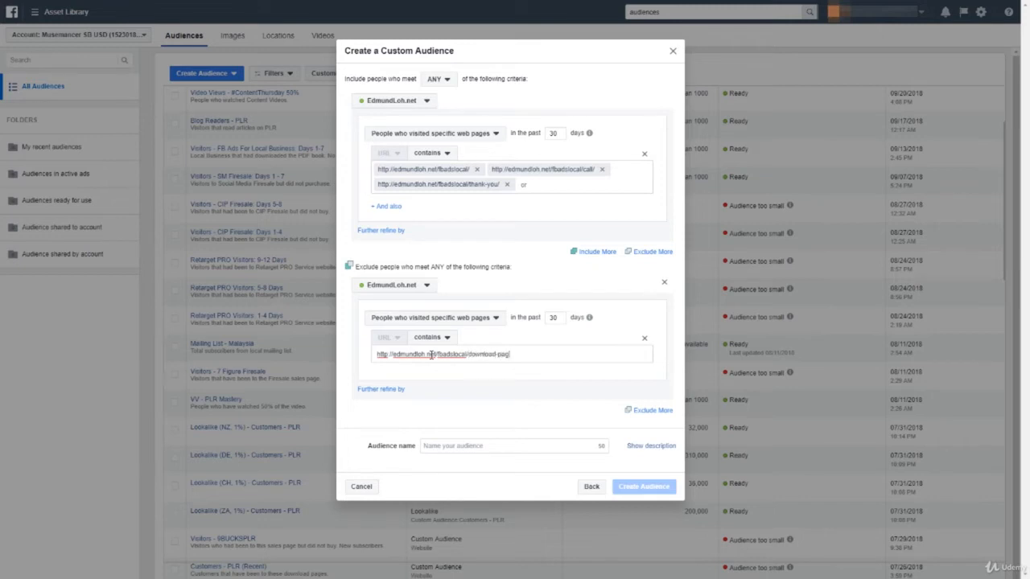
text(e/)
key(Return)
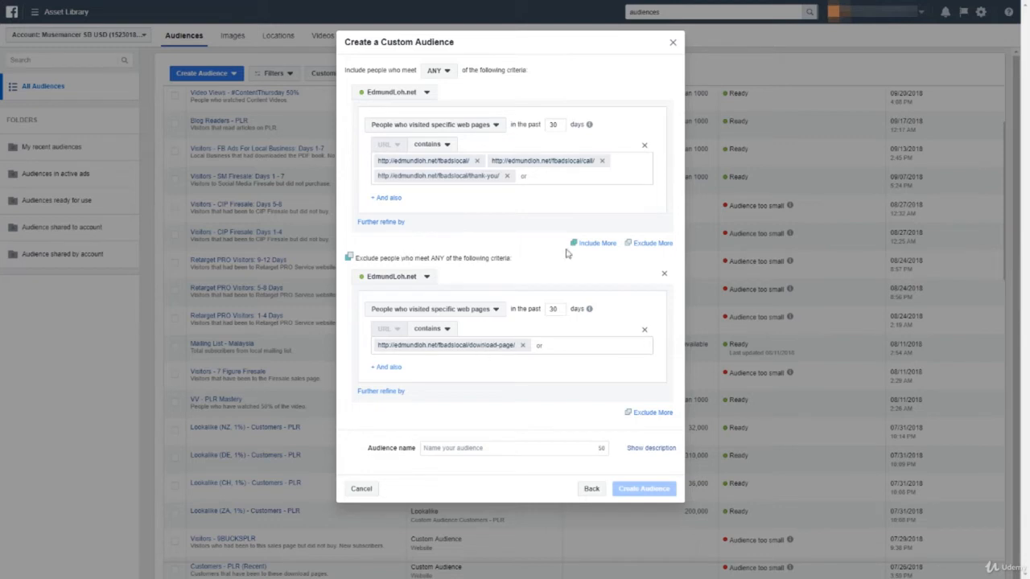
Step: Name the custom audience "Visitors - FB Ads Local TEST"
click(467, 450)
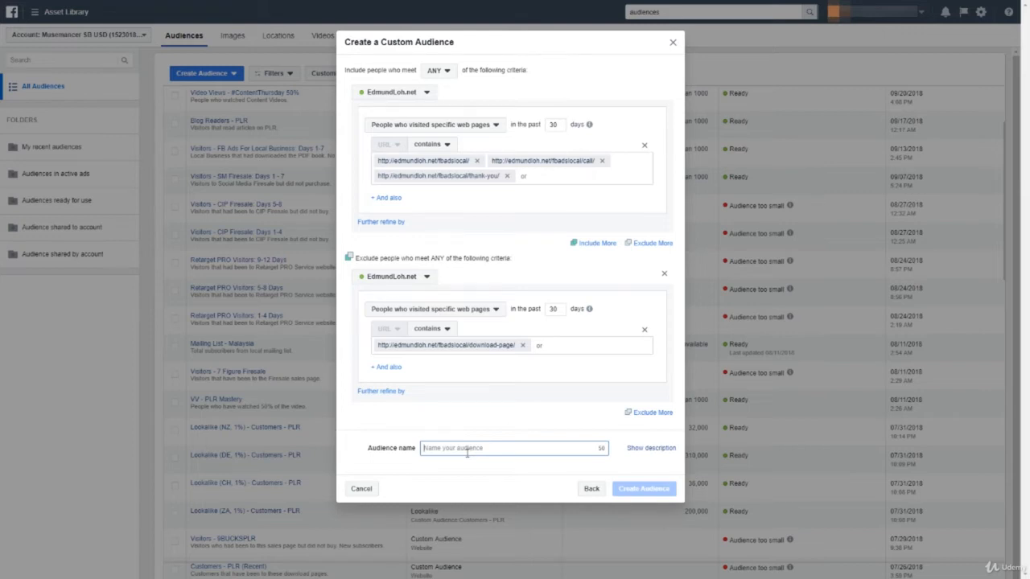
text(Visitors - )
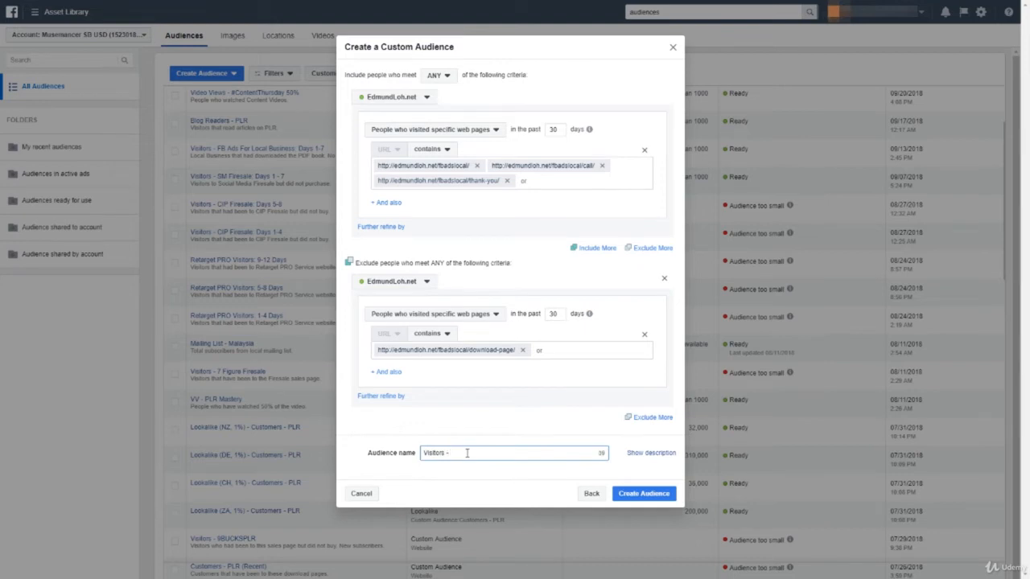
text(FB Ads Local TEST)
click(500, 473)
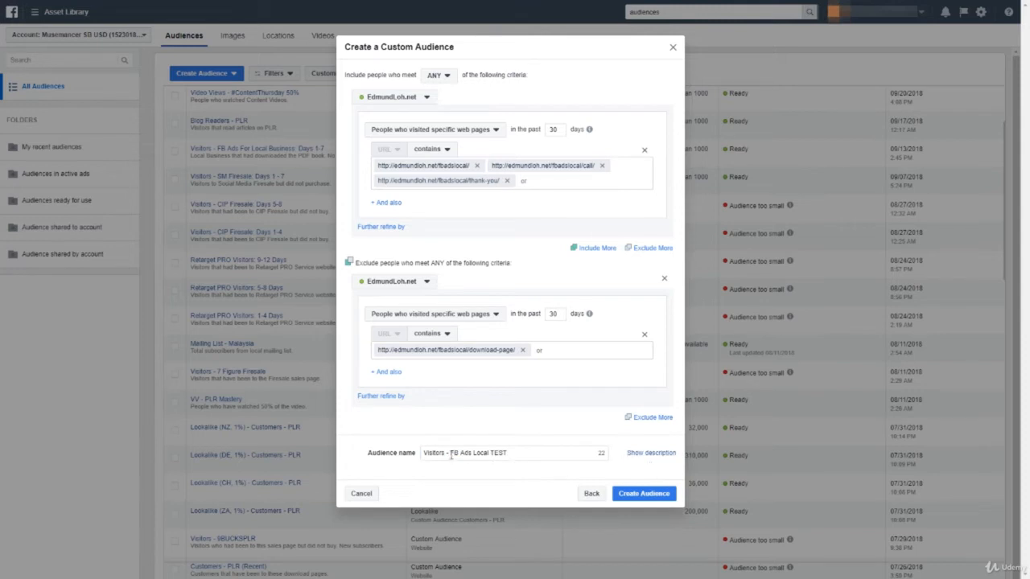
Step: Add the audience description "Visitors that had been to FB Ads Local but did not purchase."
click(635, 455)
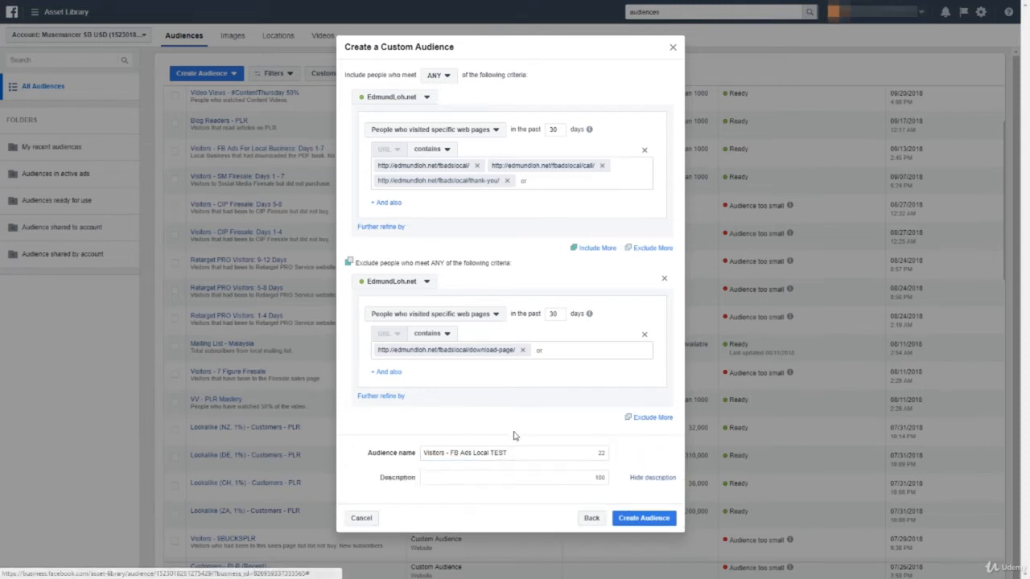
click(513, 477)
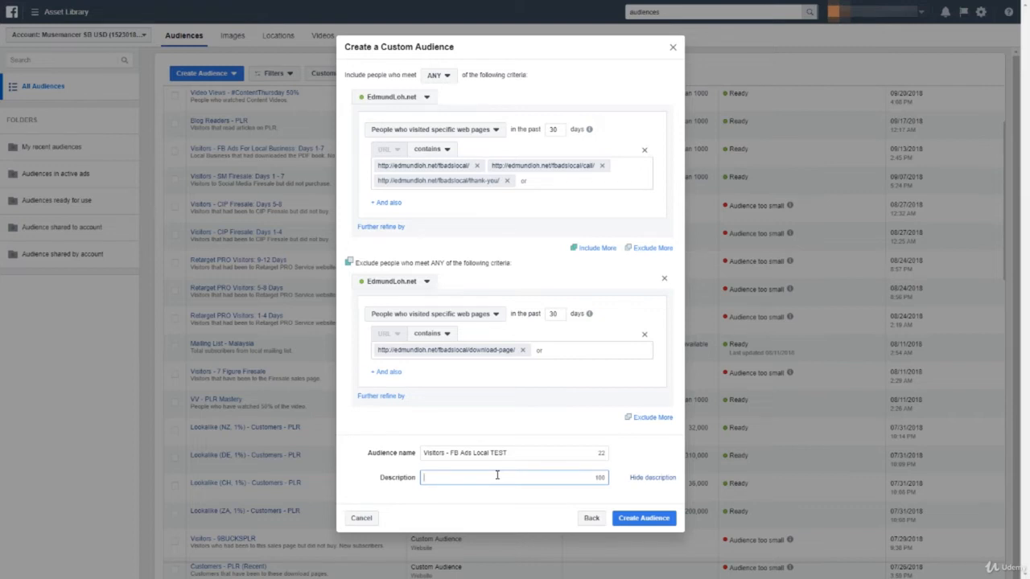
text(Visitors )
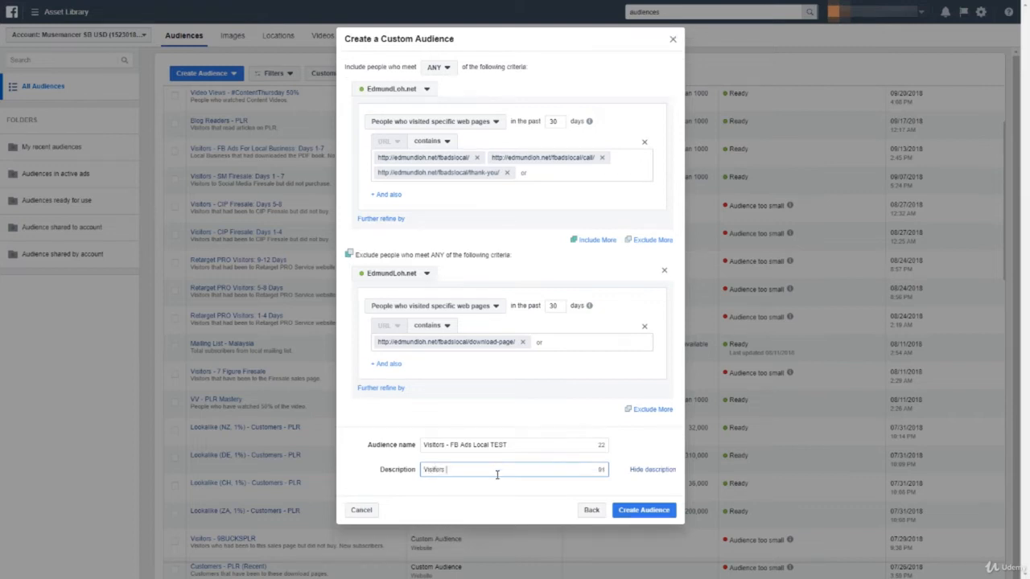
text(that had been to FB Ads Local but did not purchas)
text(e.)
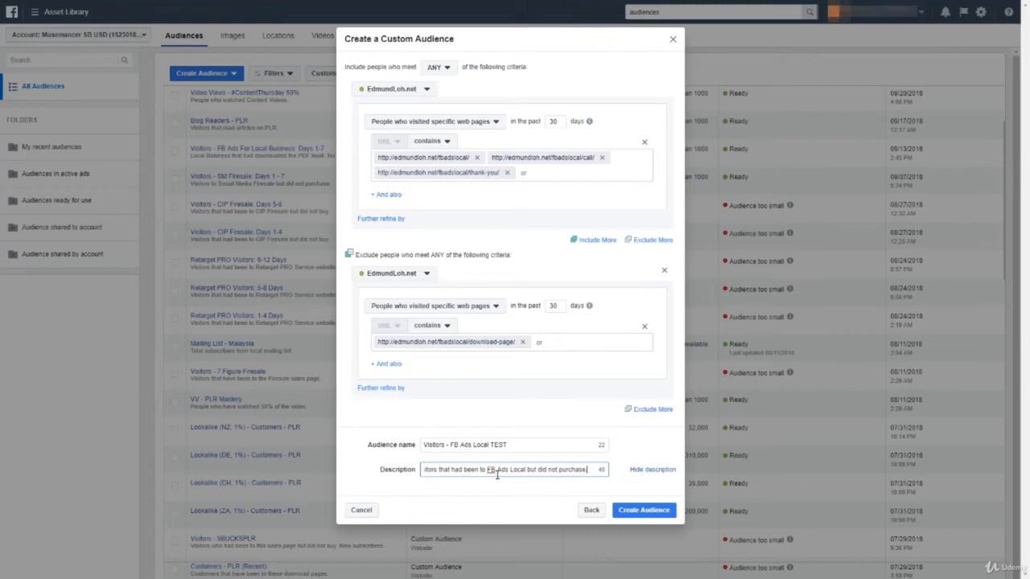
Step: Create the website visitor audience, finish the dialog and check the explanation of its availability status in the audience list
click(633, 512)
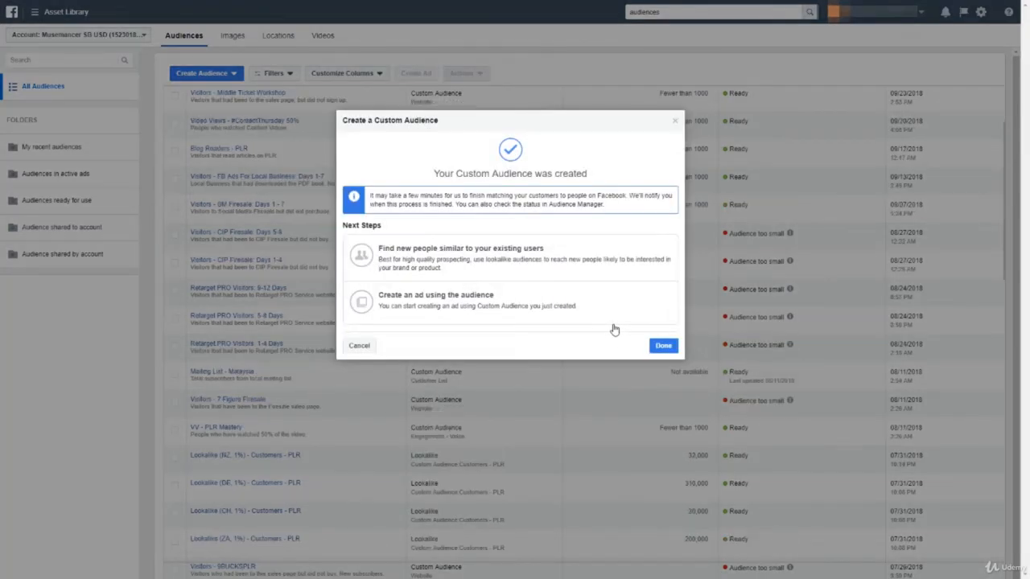
click(662, 346)
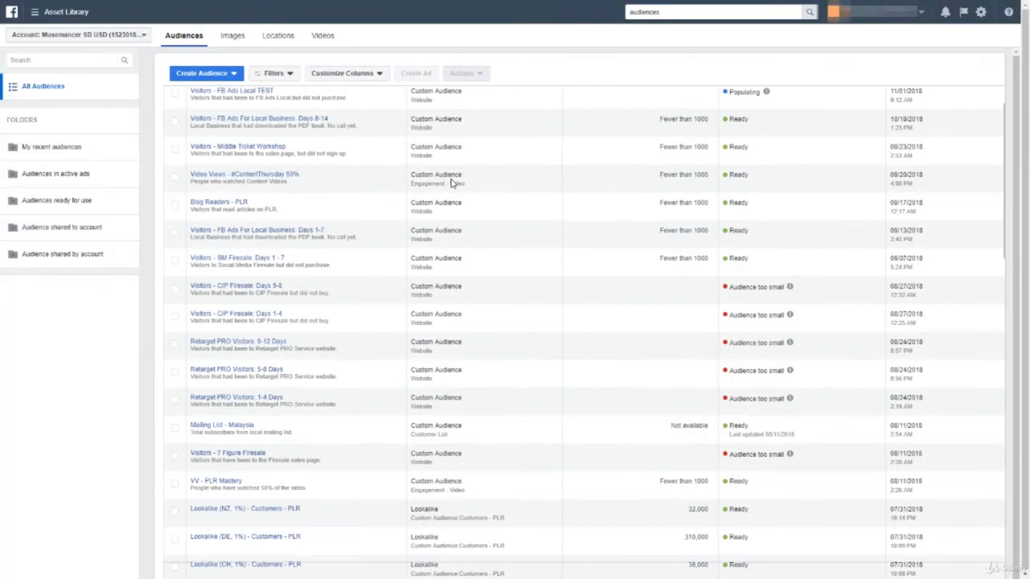
mouse_move(285, 98)
mouse_move(766, 94)
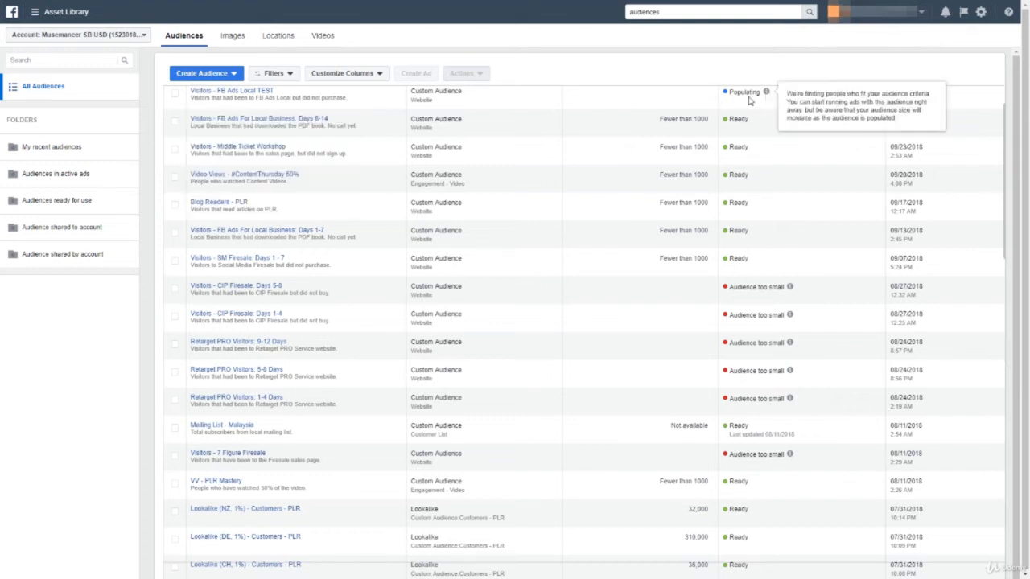
Step: Start a custom audience based on video engagement, targeting people who have watched at 50% of your video
click(230, 72)
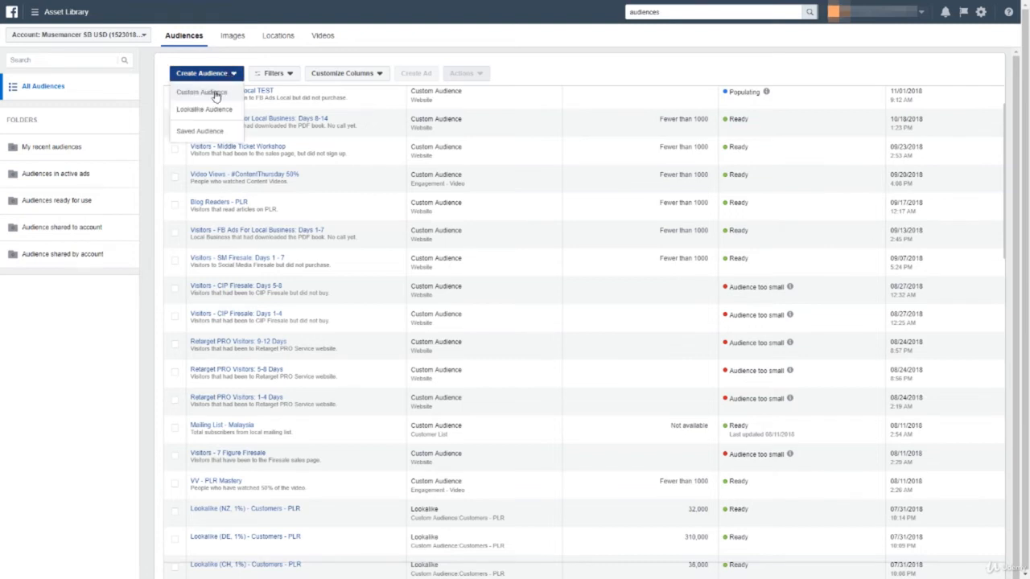
click(216, 96)
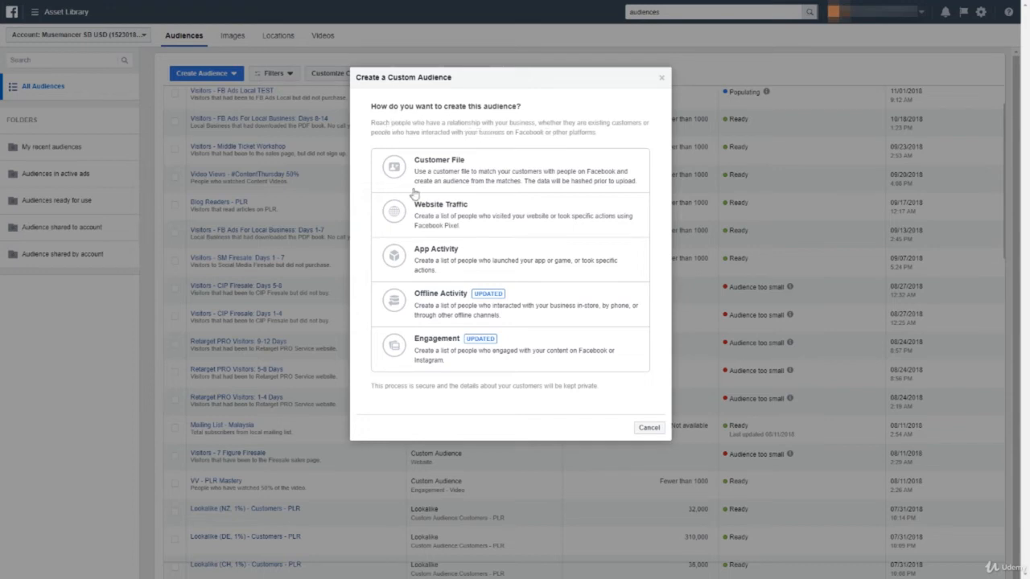
click(441, 352)
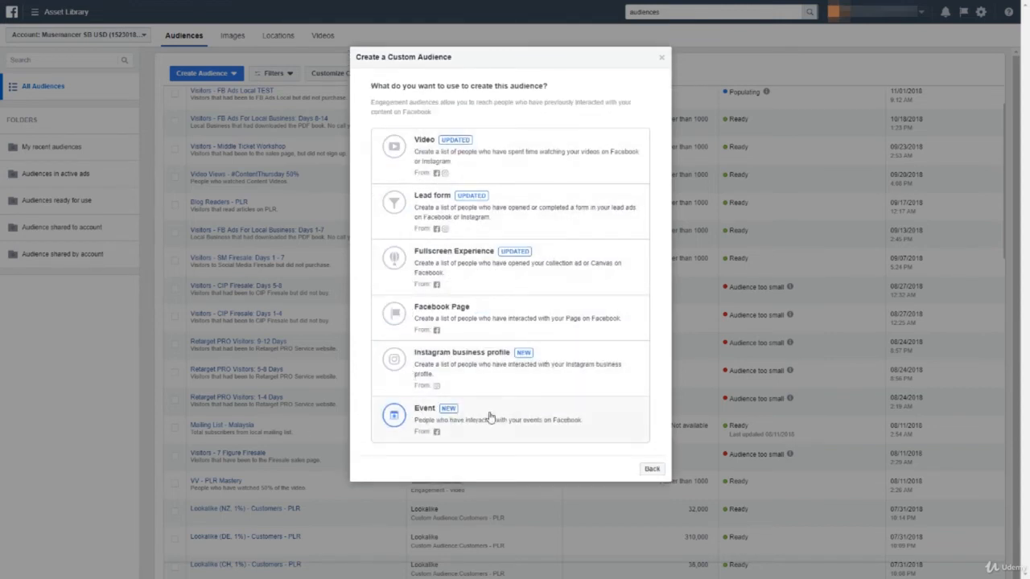
click(478, 165)
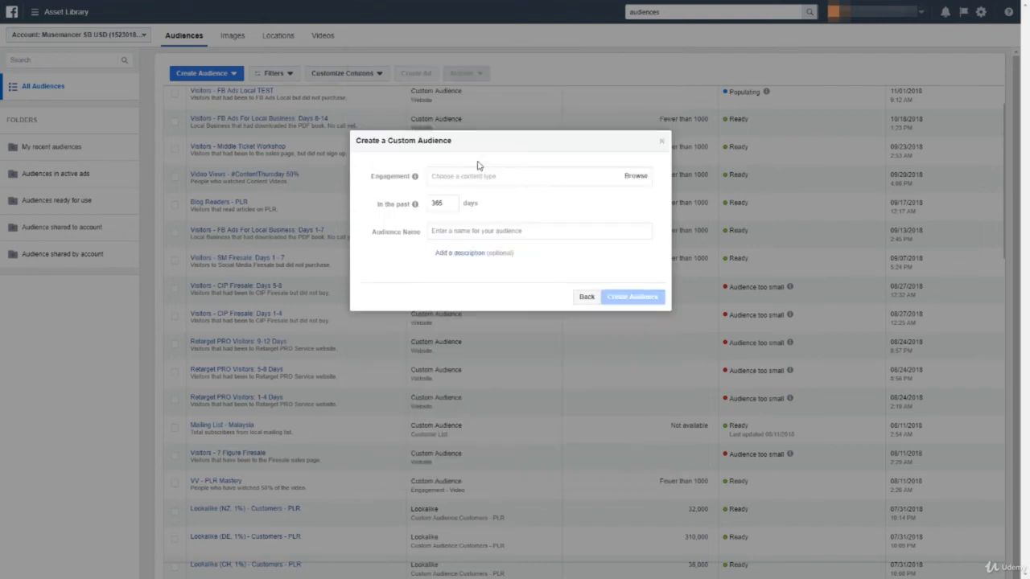
click(490, 176)
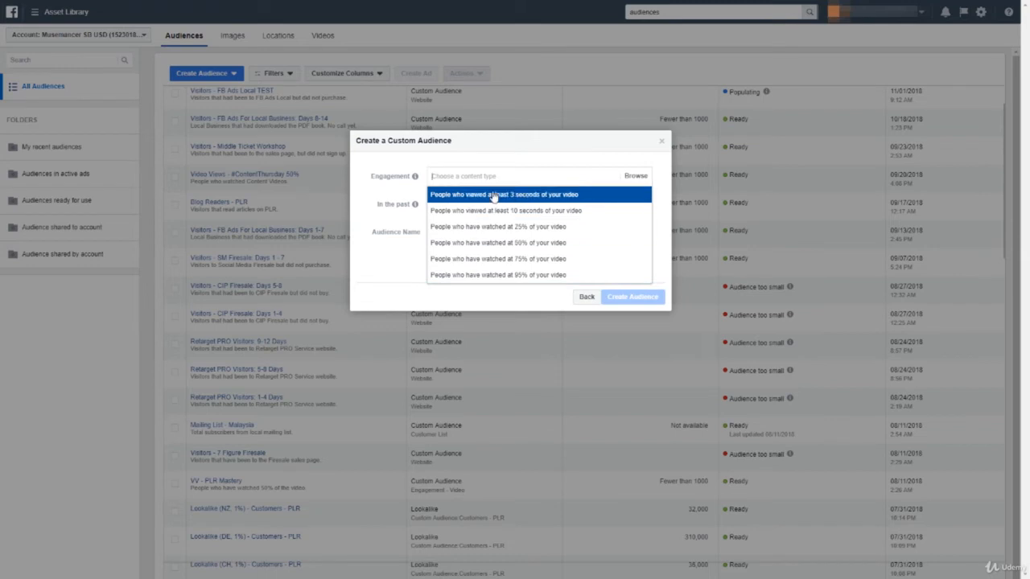
click(519, 249)
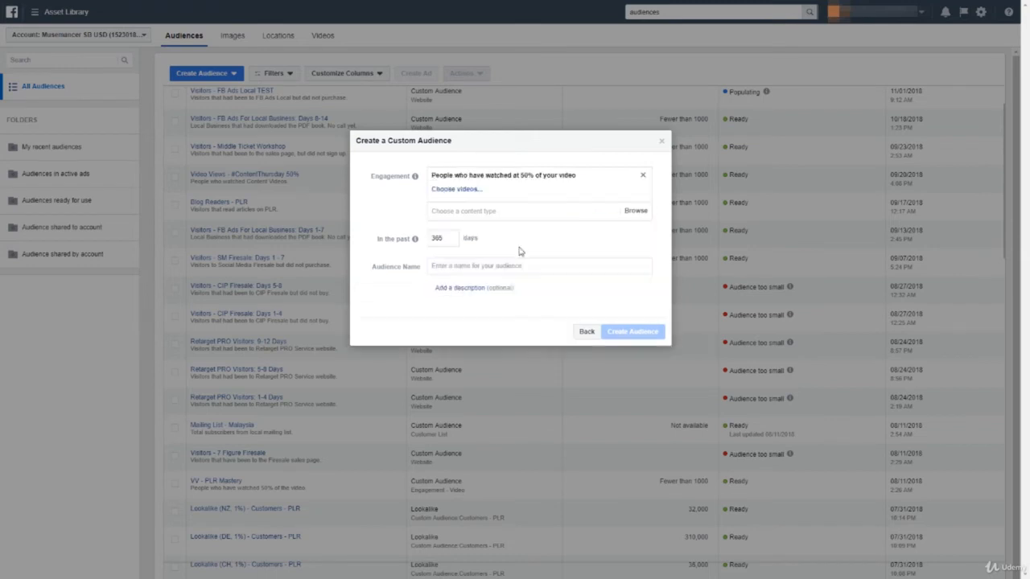
Step: Choose the video "Why Low Ticket Is B.S. [Sub Titles]" from the EdmundLoh.net owner's Facebook page as the engagement source
click(466, 191)
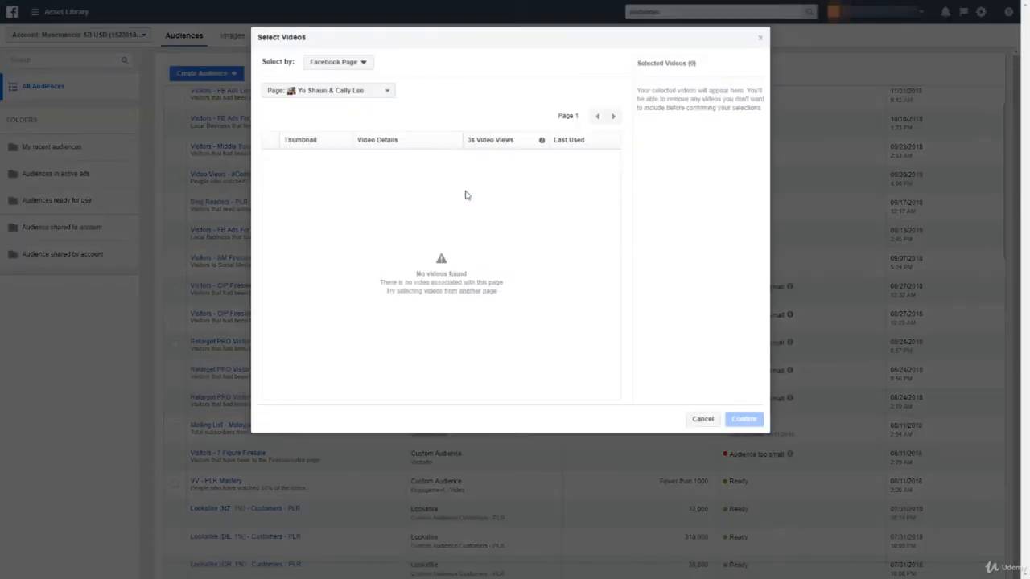
click(382, 96)
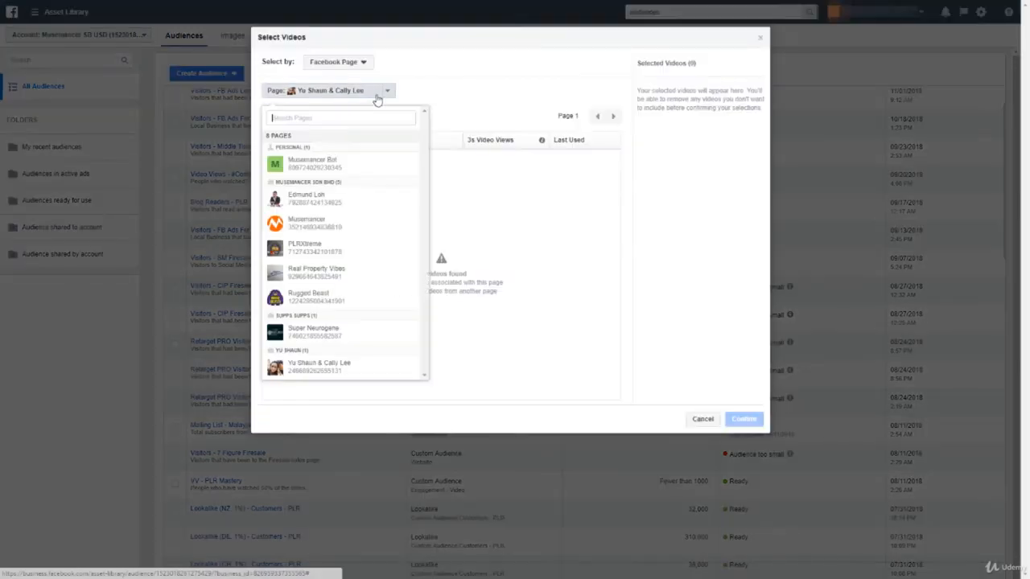
click(344, 204)
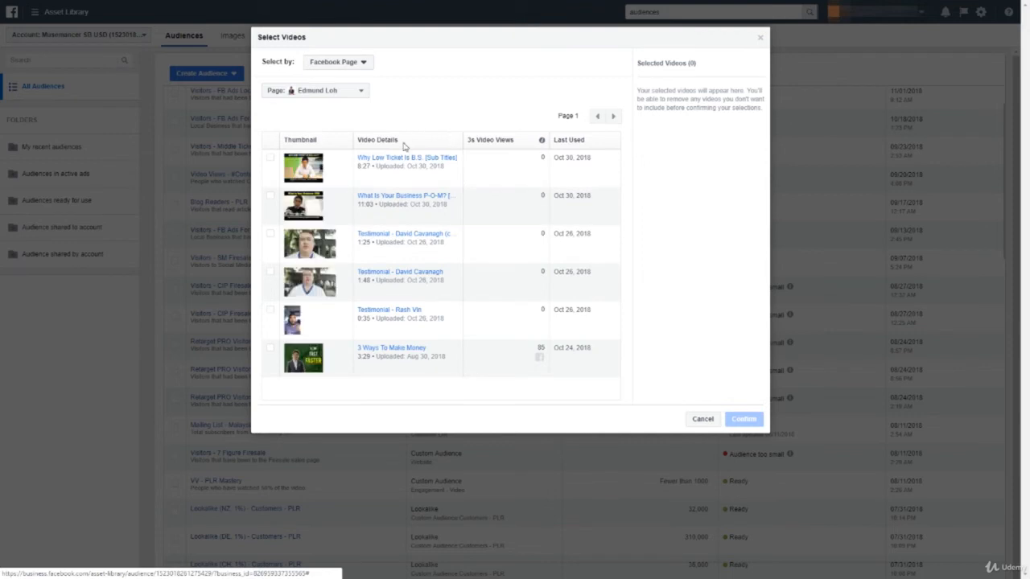
click(270, 159)
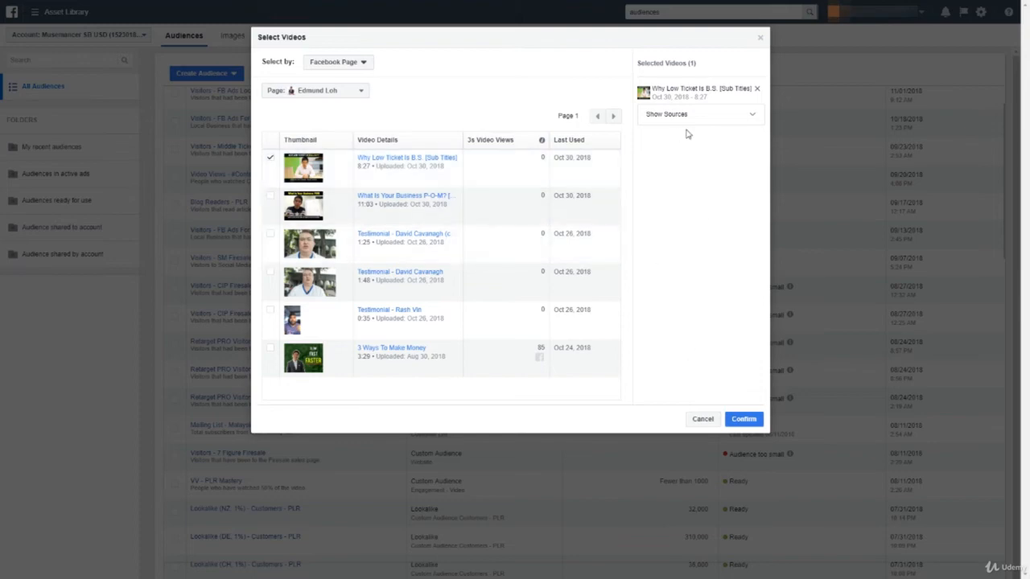
click(271, 159)
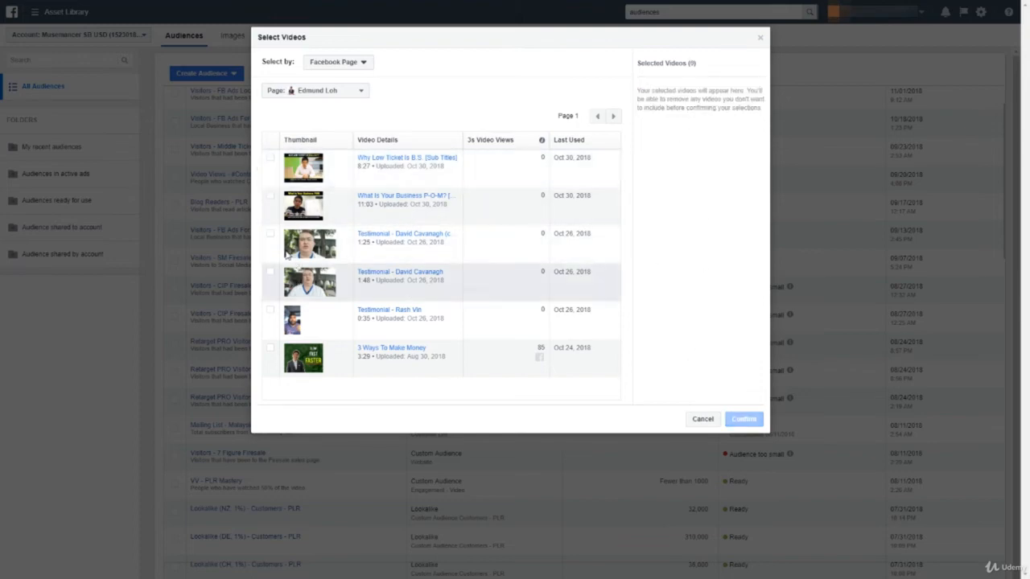
click(271, 159)
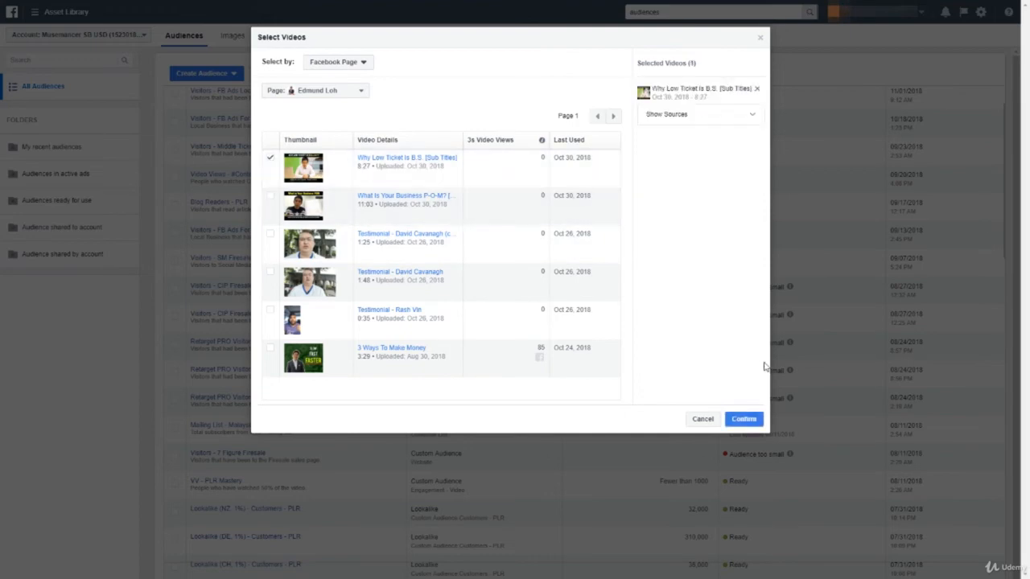
click(745, 419)
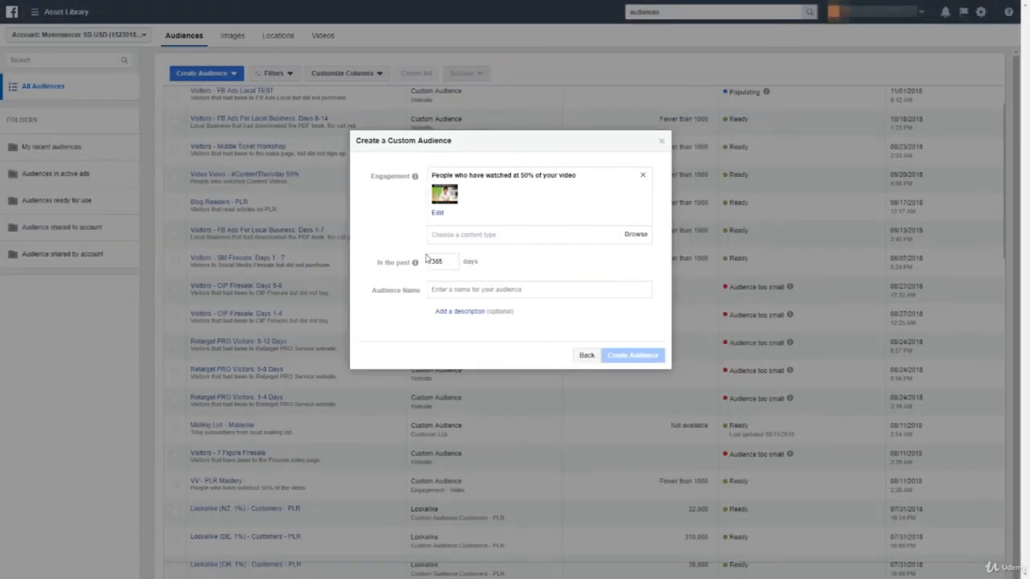
Step: Check the explanation of the retention period and set it to 30 days for the video audience
mouse_move(417, 264)
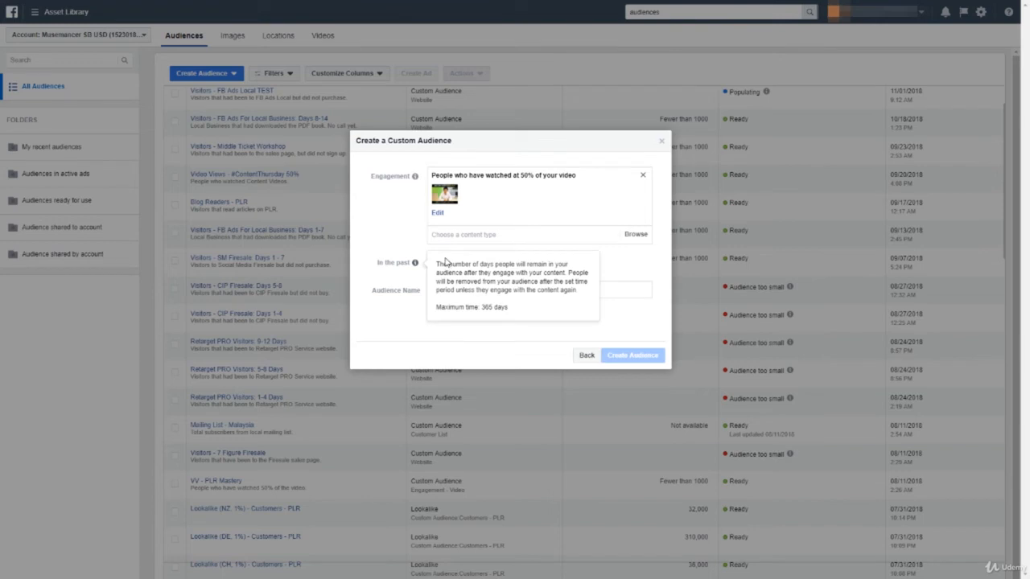
double_click(456, 262)
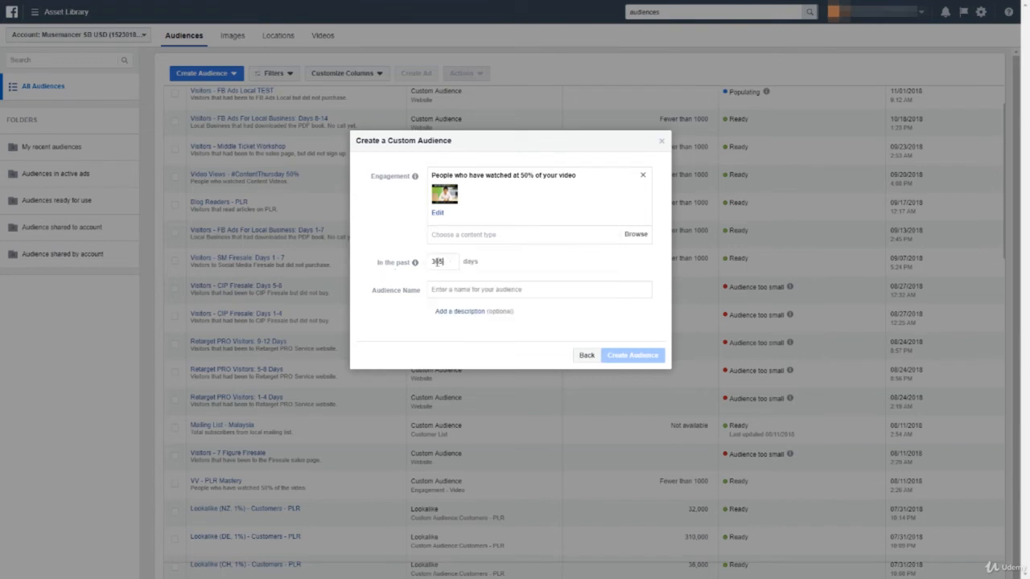
text(30)
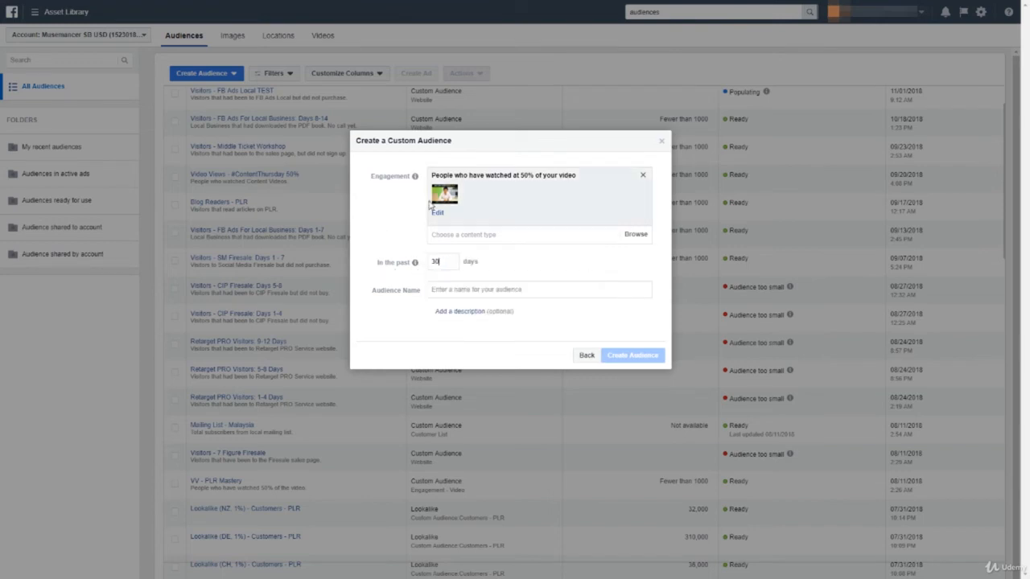
Step: Name the audience "Video Views - Low Ticket Is BS" and describe it as "People that watched 50% of this video"
click(483, 289)
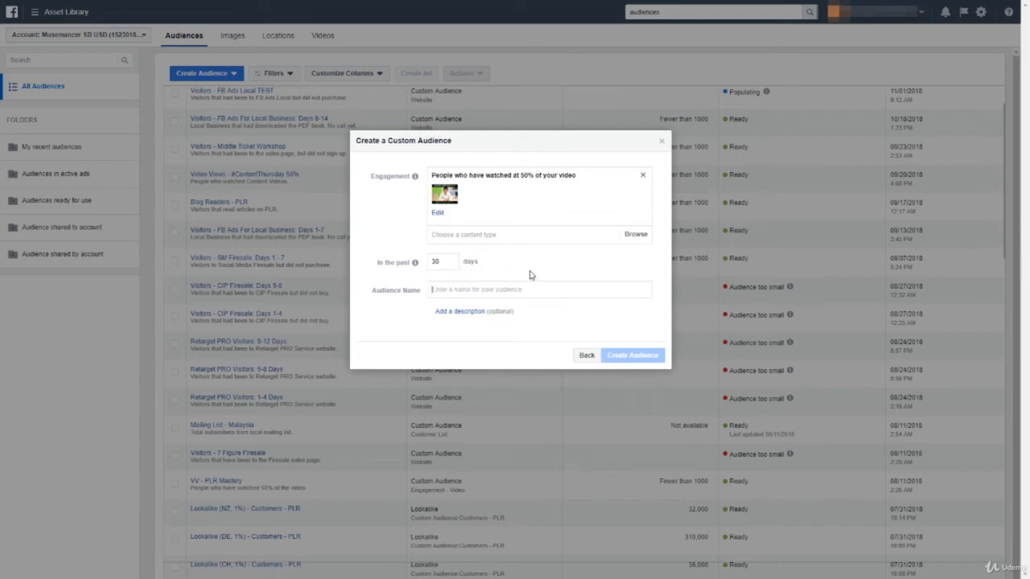
text(Video V)
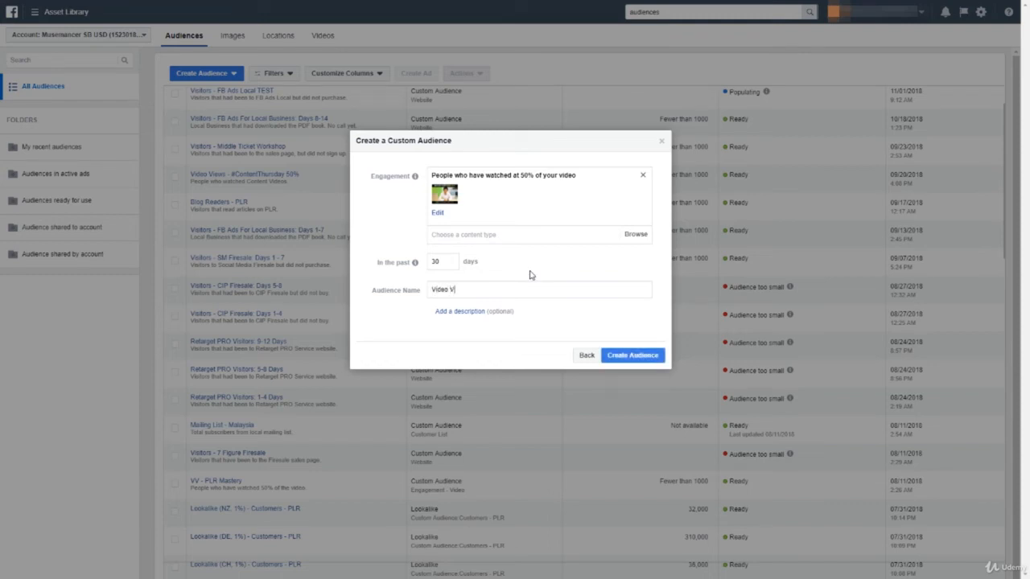
text(iews - Low Ticket Is BS)
click(465, 312)
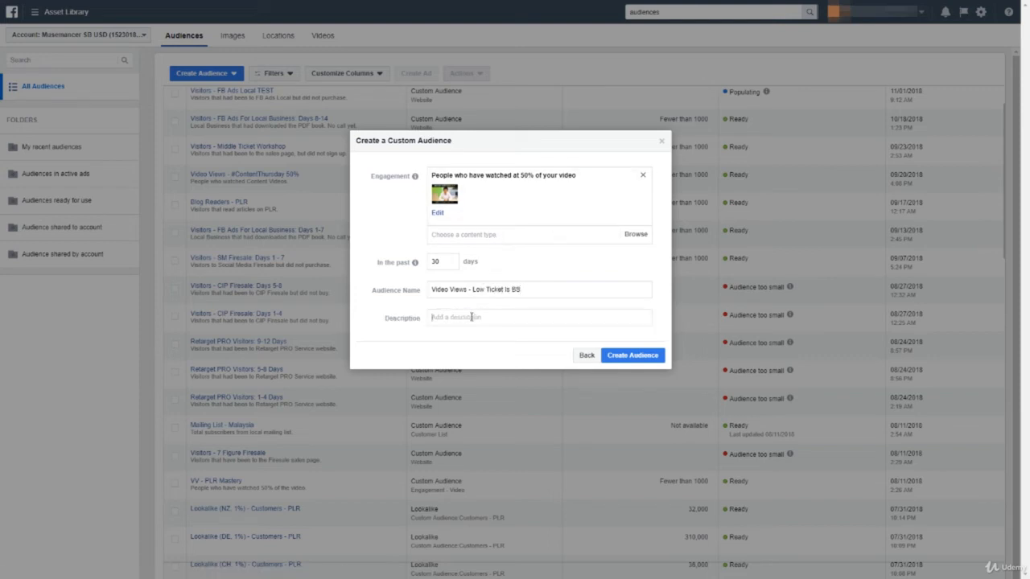
text(People that watched 50% of this video)
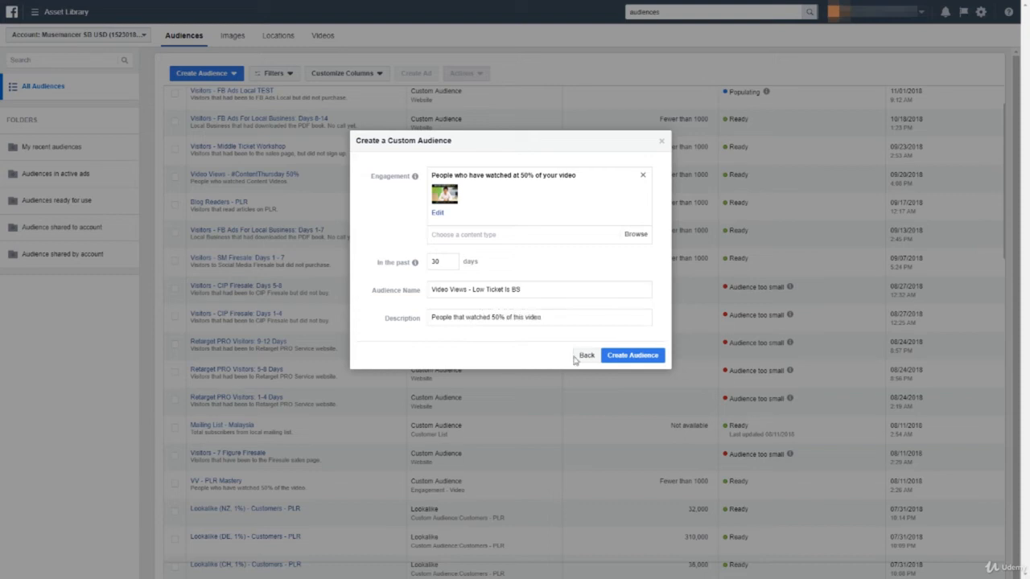
Step: Create the video views audience and finish without making an ad or expanding the audience
click(625, 356)
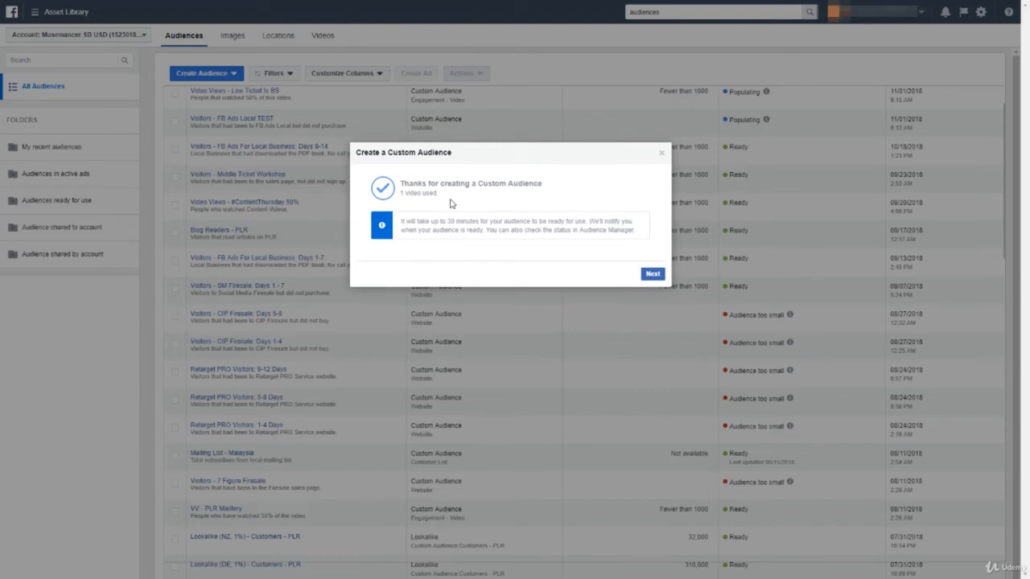
click(651, 273)
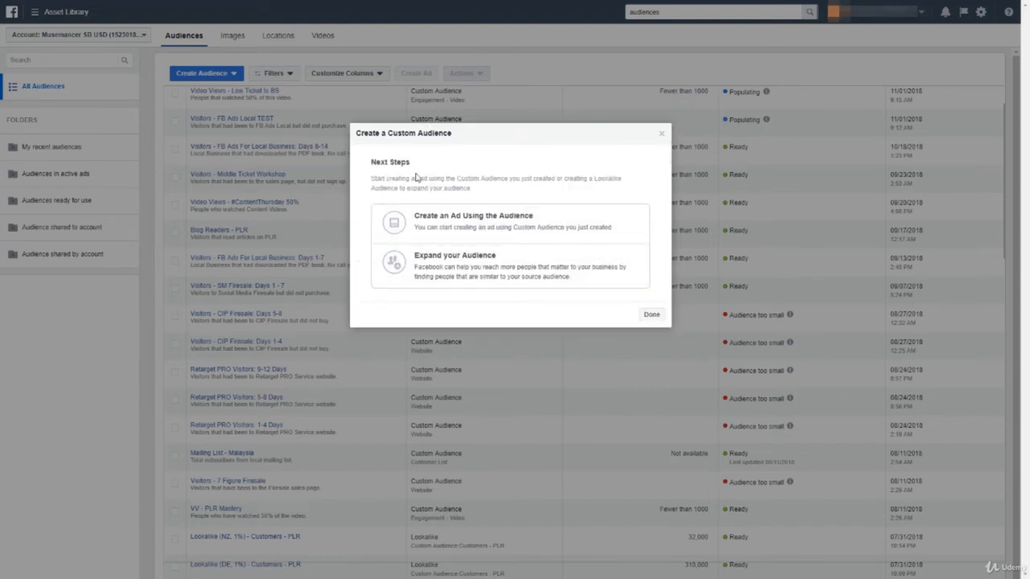
click(651, 315)
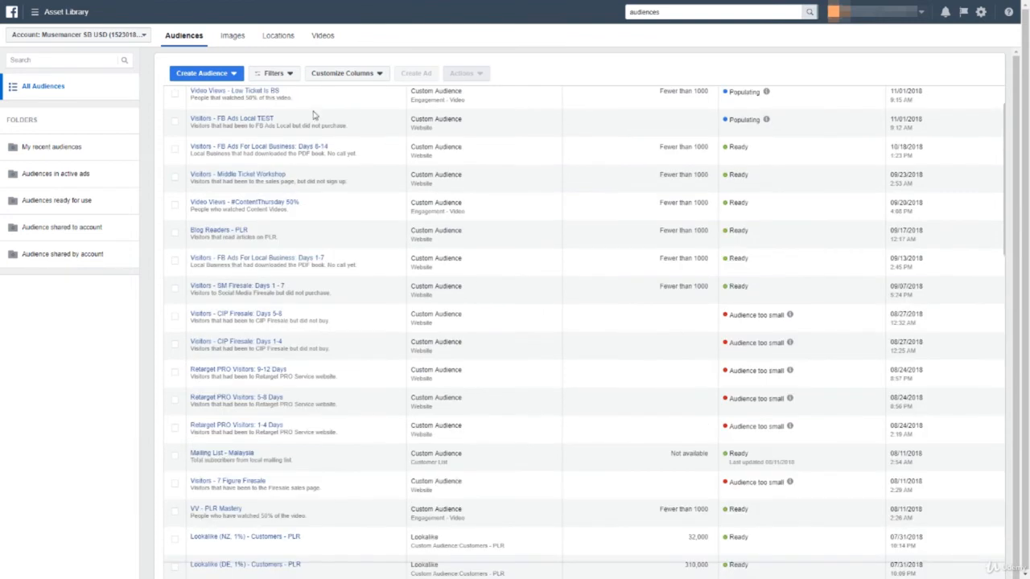
Step: Start a new custom audience based on engagement with the Facebook Page
click(217, 78)
click(201, 93)
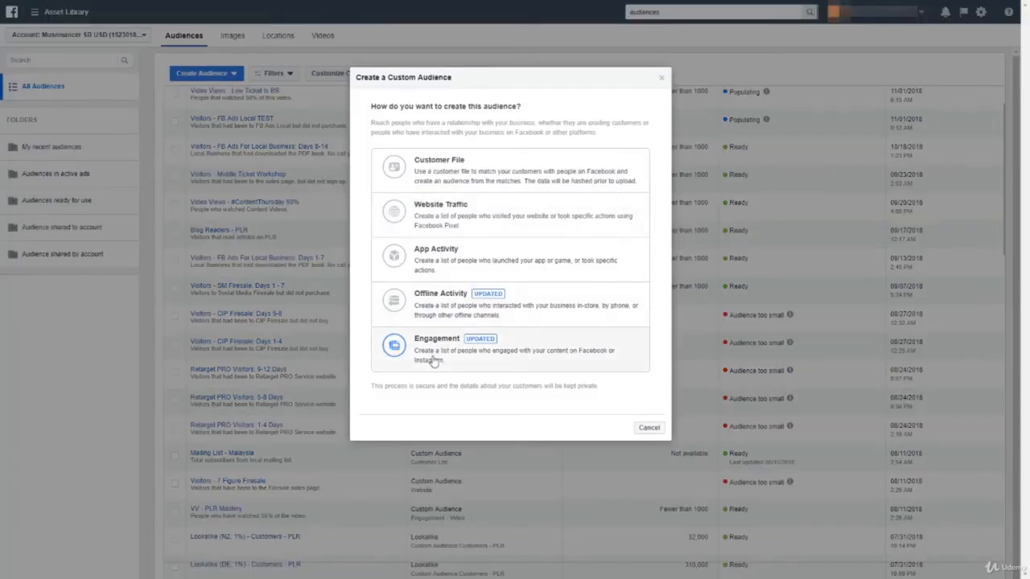
click(444, 346)
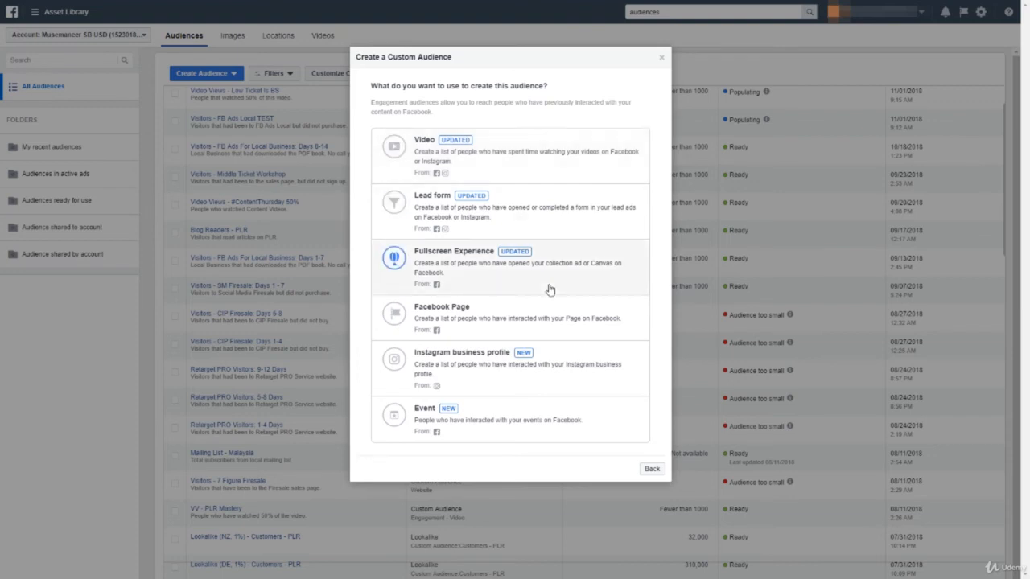
click(570, 319)
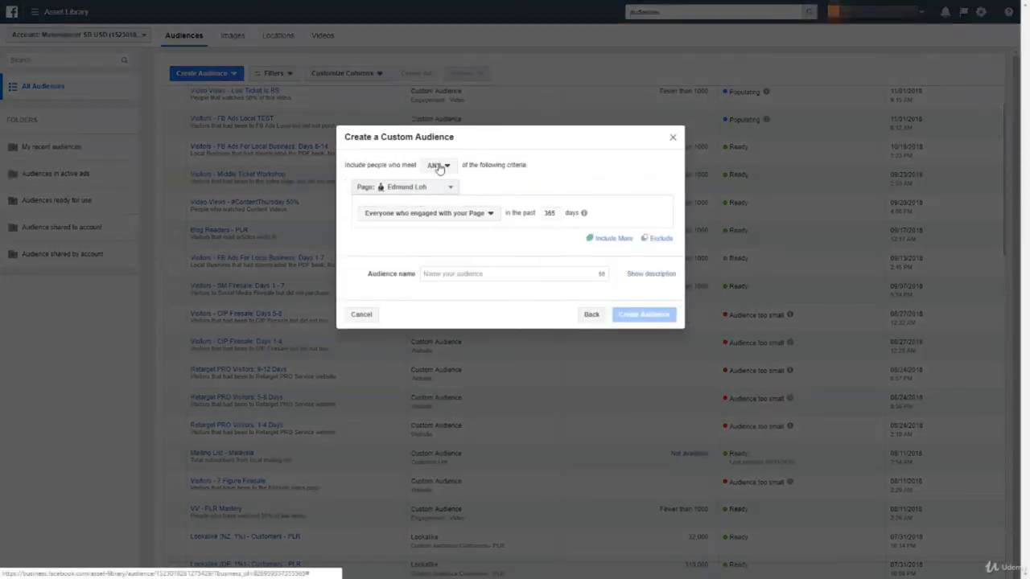
Step: Check the source Page and the engagement criteria, and include people who engaged with any post or ad
click(441, 190)
click(441, 192)
click(447, 215)
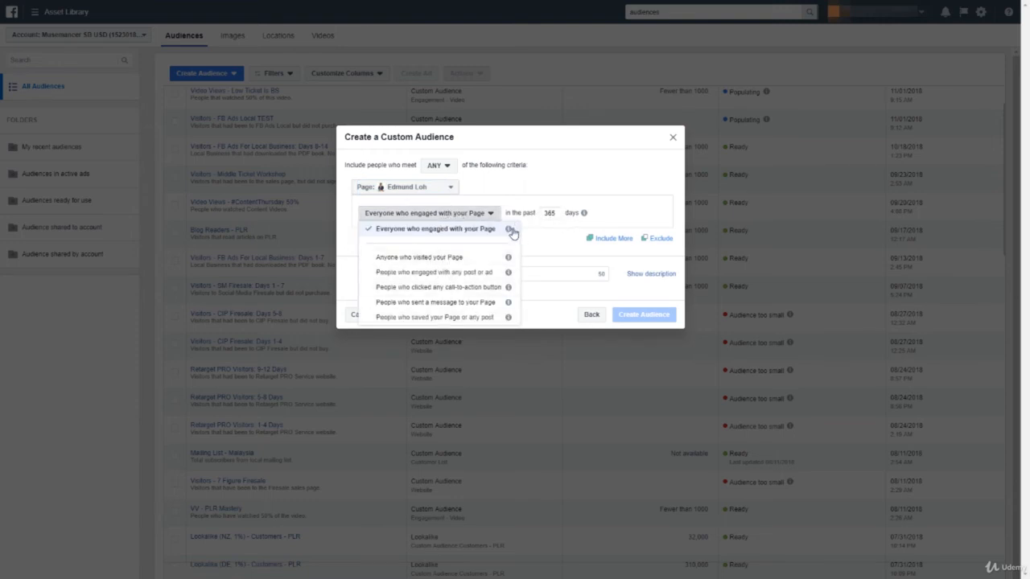
mouse_move(510, 233)
click(481, 274)
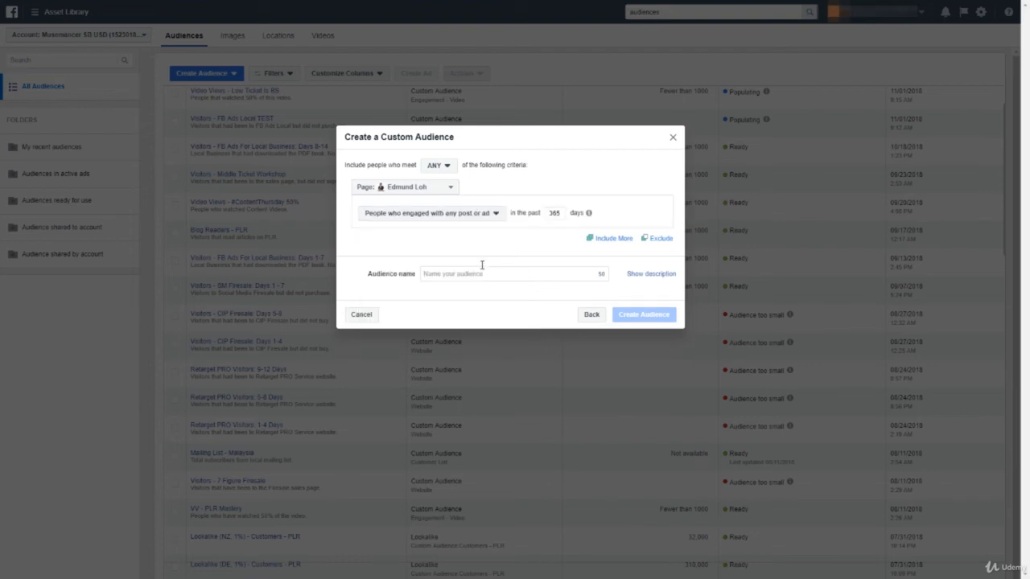
Step: Review the explanation of the post or ad engagement criterion and set the period to the past 30 days
click(493, 213)
mouse_move(507, 273)
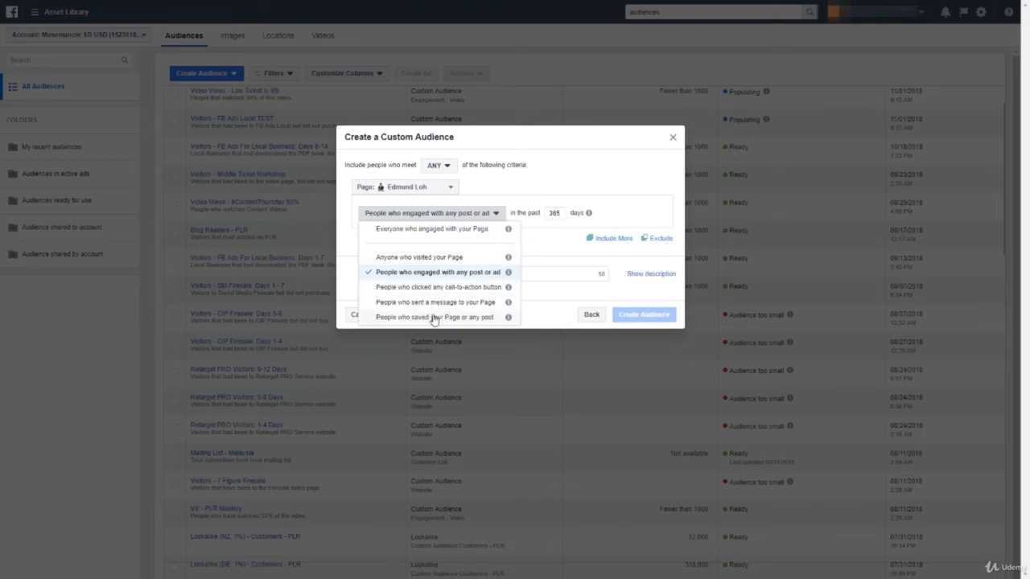
click(561, 177)
mouse_move(561, 215)
mouse_down()
mouse_move(520, 213)
mouse_move(555, 212)
mouse_move(545, 214)
mouse_up()
text(30)
key(Delete)
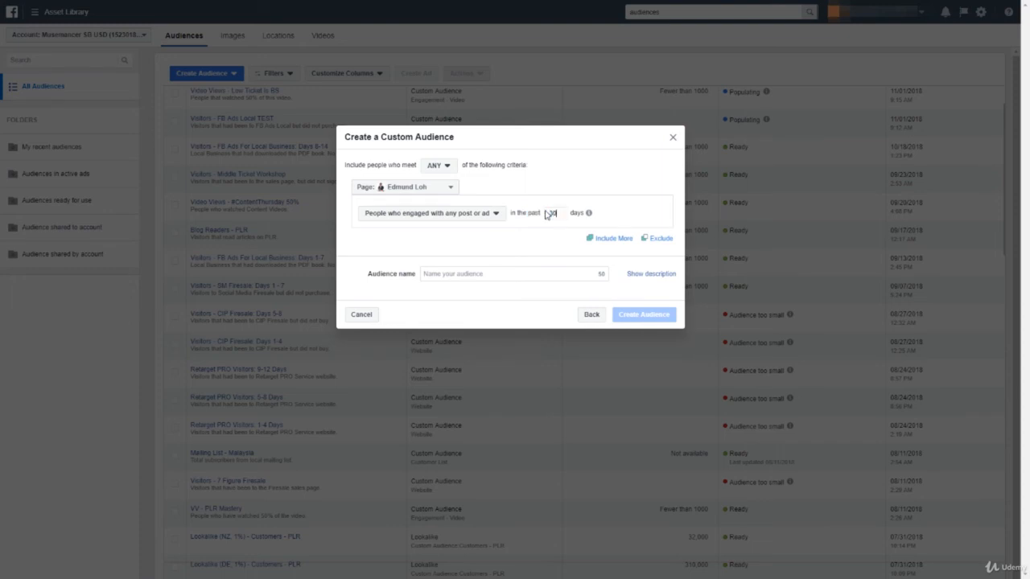
Step: Name the audience "FB Page" plus the Page owner's name, followed by "- Post Engagement"
click(503, 273)
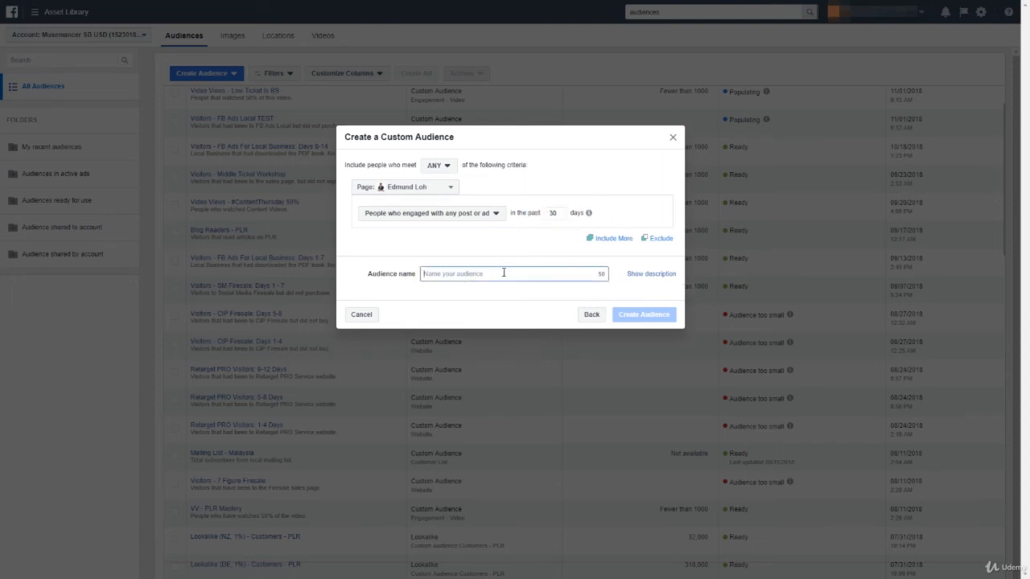
text(FB)
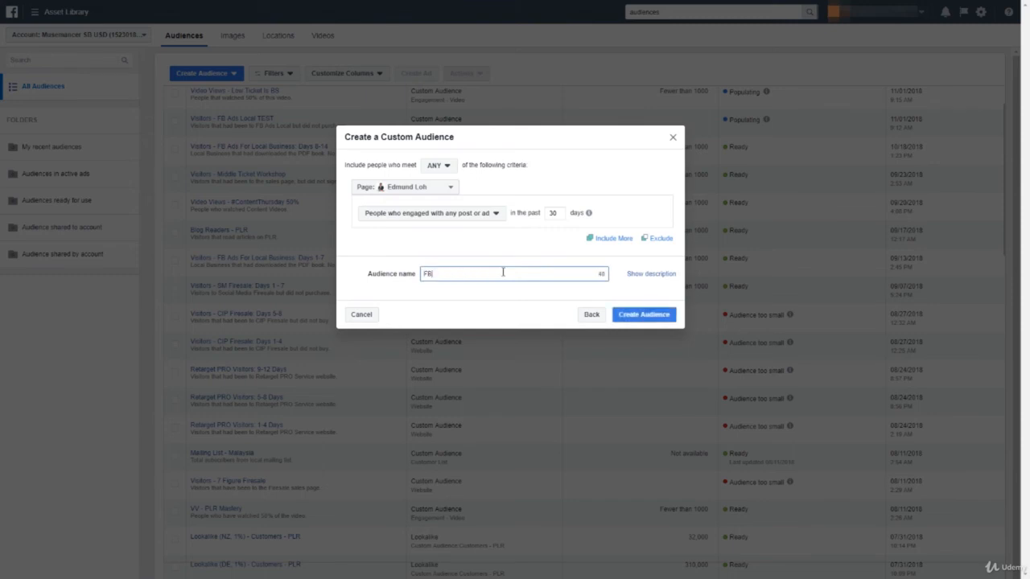
text( Page Edmund Loh - Post Engagement)
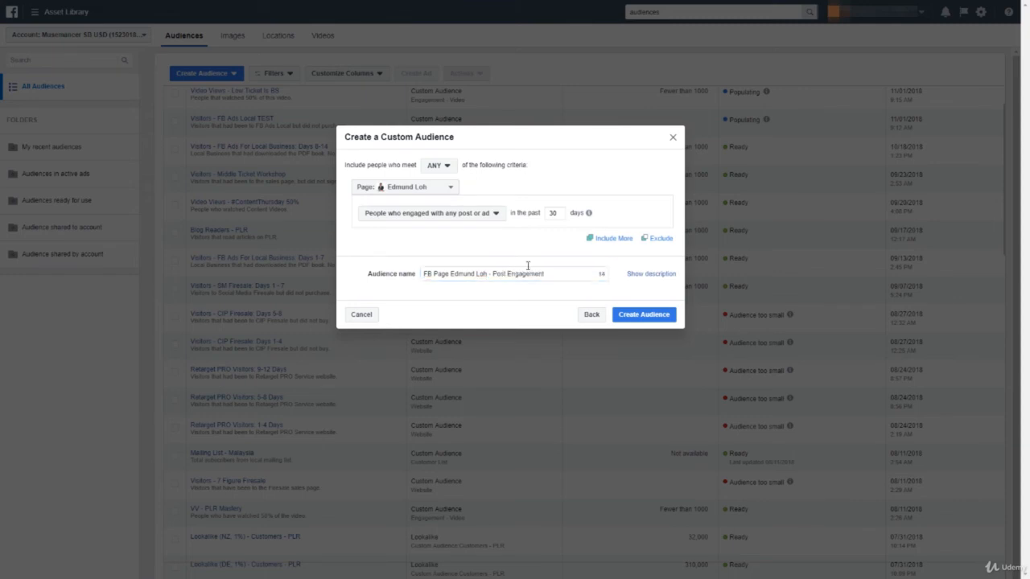
Step: Describe the audience as "People that engaged with my FB Posts." and create it without making an ad or lookalike audience
click(652, 275)
click(522, 301)
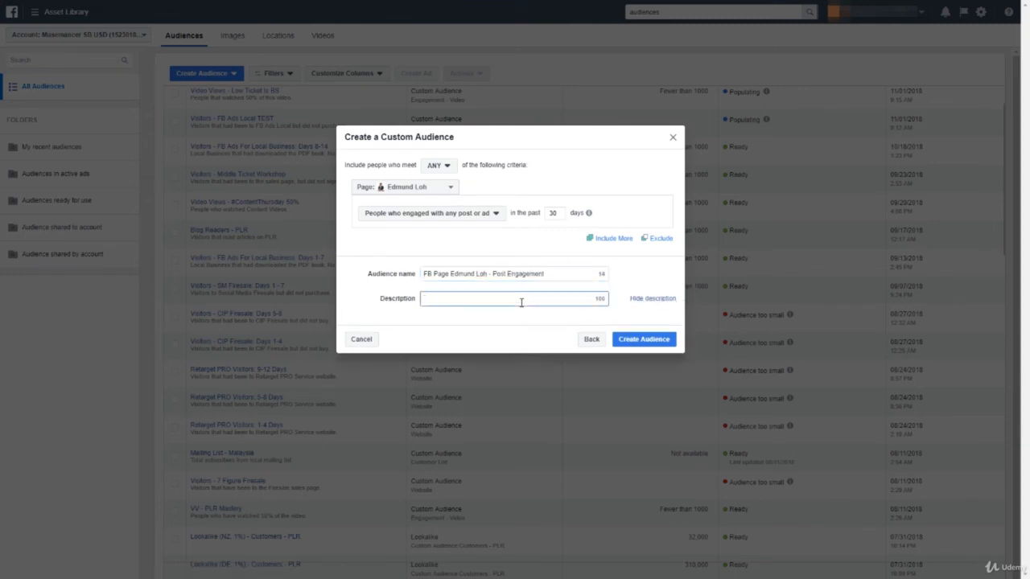
text(People )
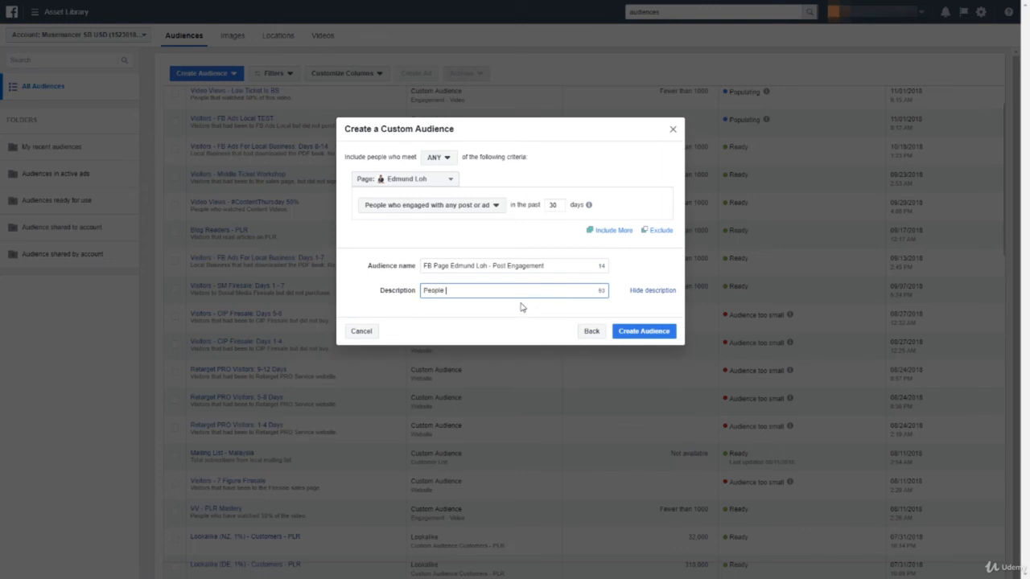
text(that engaged with my FB Posts.)
click(636, 334)
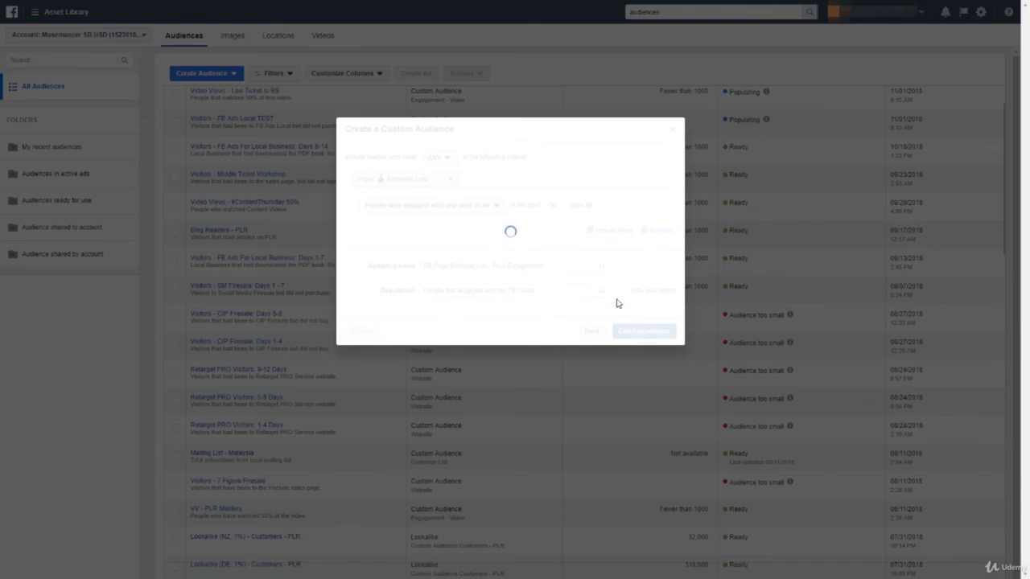
click(663, 346)
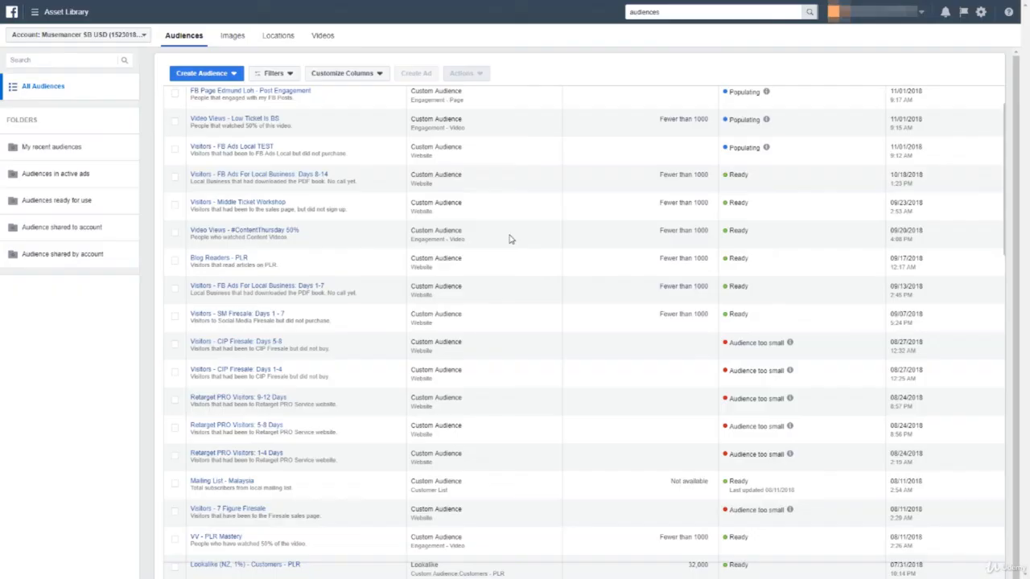
Step: Start another custom audience based on engagement with the Instagram business profile
click(209, 75)
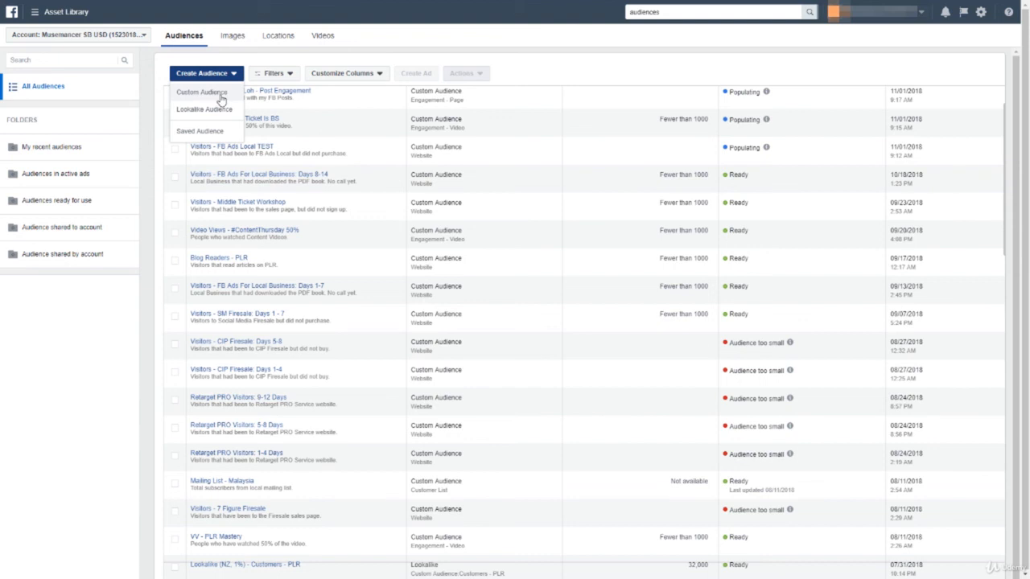
click(202, 92)
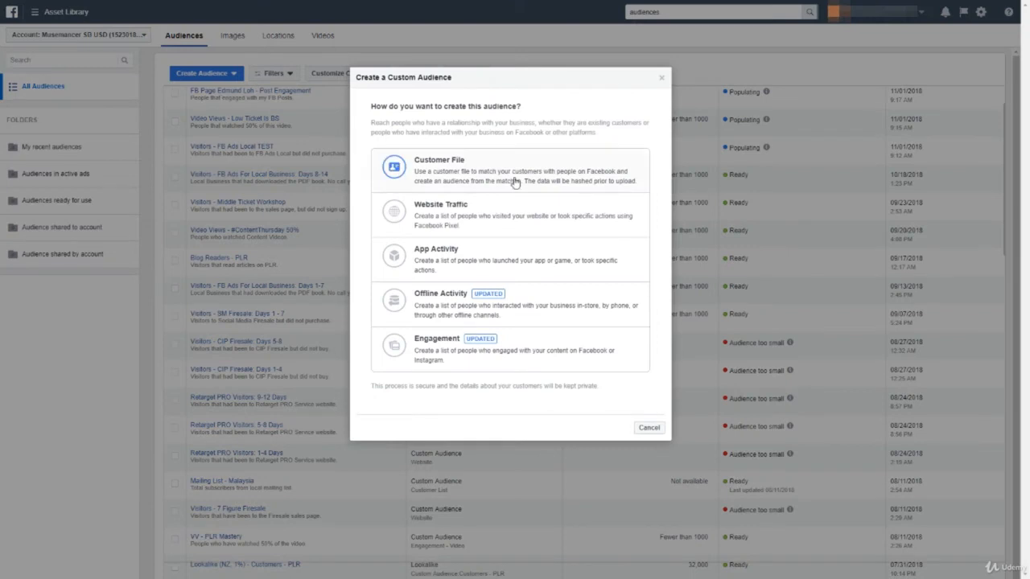
click(537, 342)
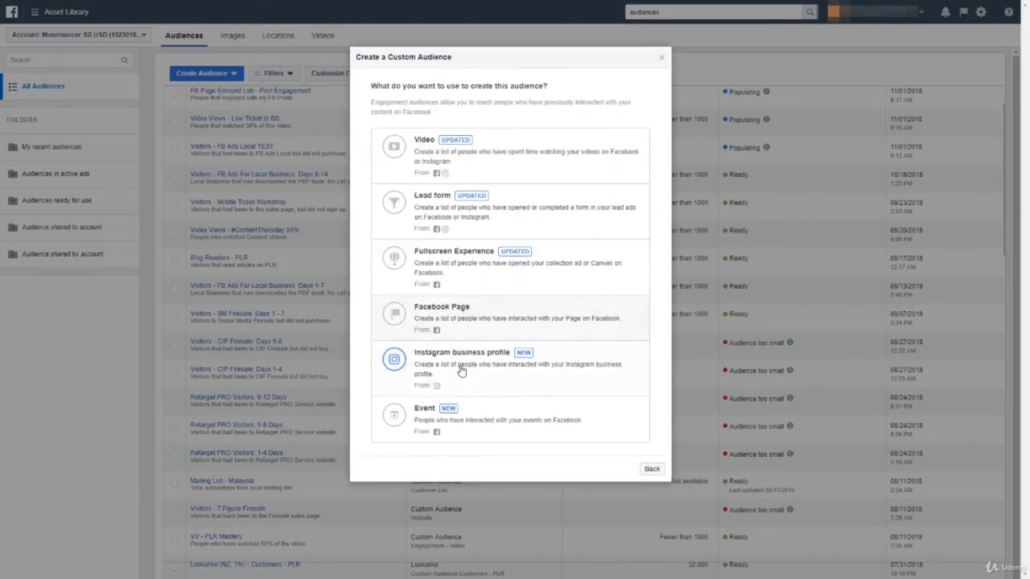
click(463, 374)
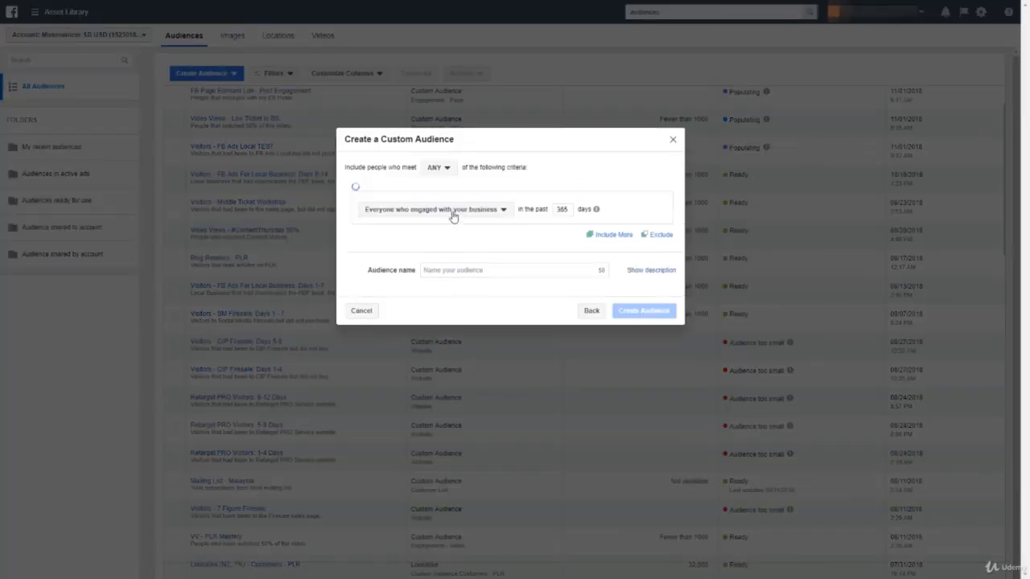
Step: Examine the available Instagram profiles and the explanations of the engagement criteria, keeping everyone who engaged with the business
click(451, 214)
click(451, 203)
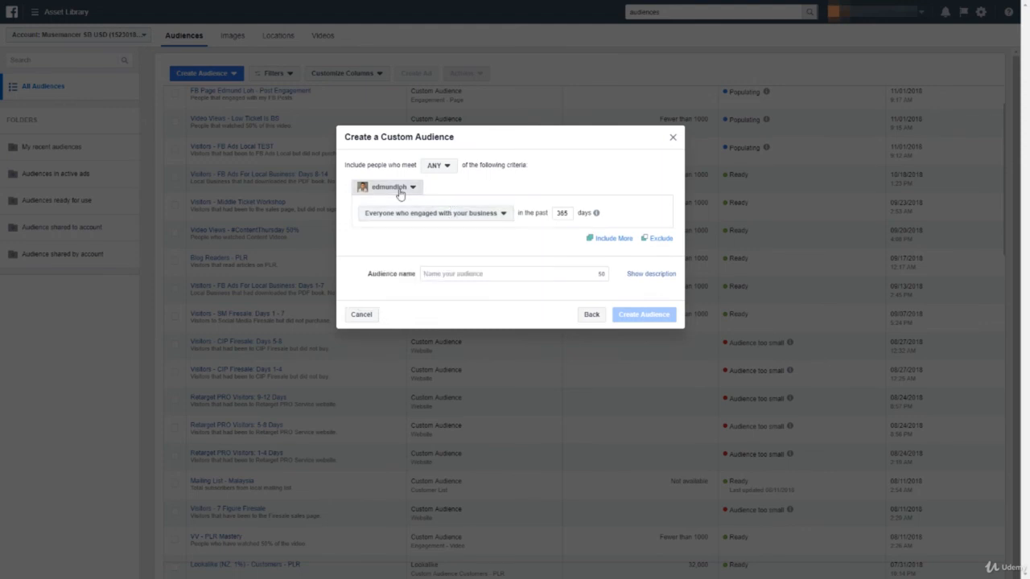
click(399, 190)
click(400, 190)
click(435, 214)
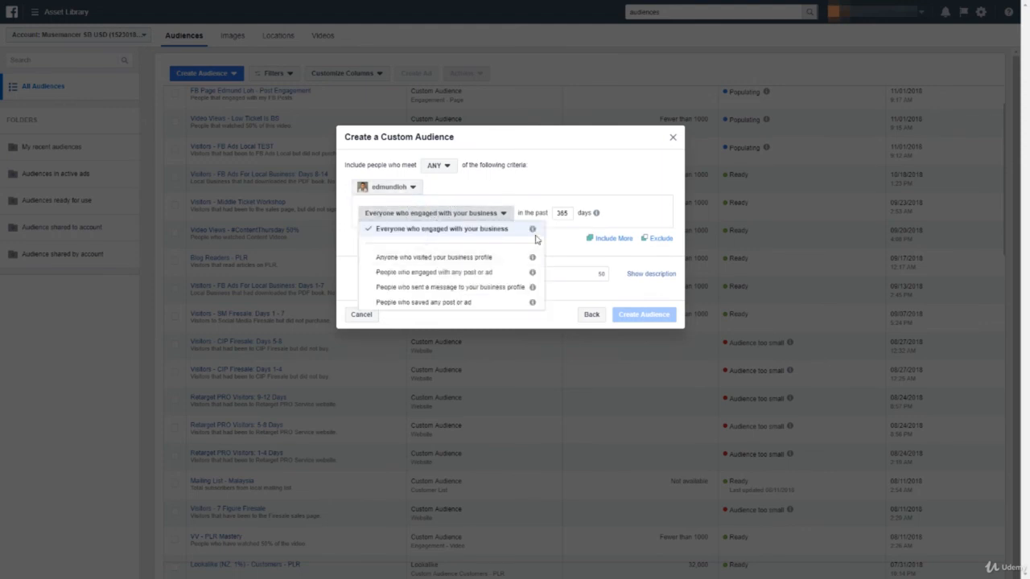
mouse_move(534, 231)
mouse_move(532, 260)
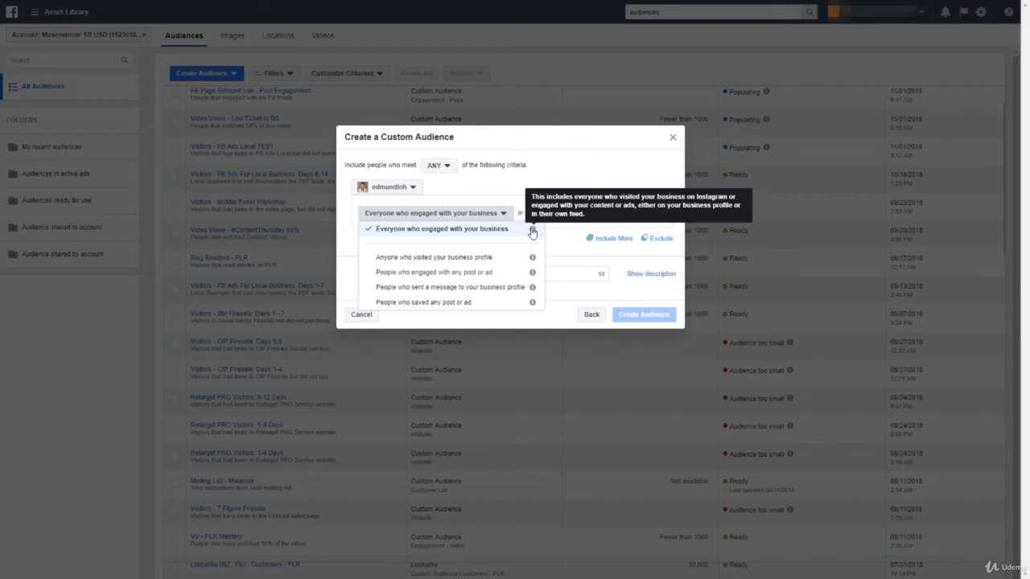
click(566, 240)
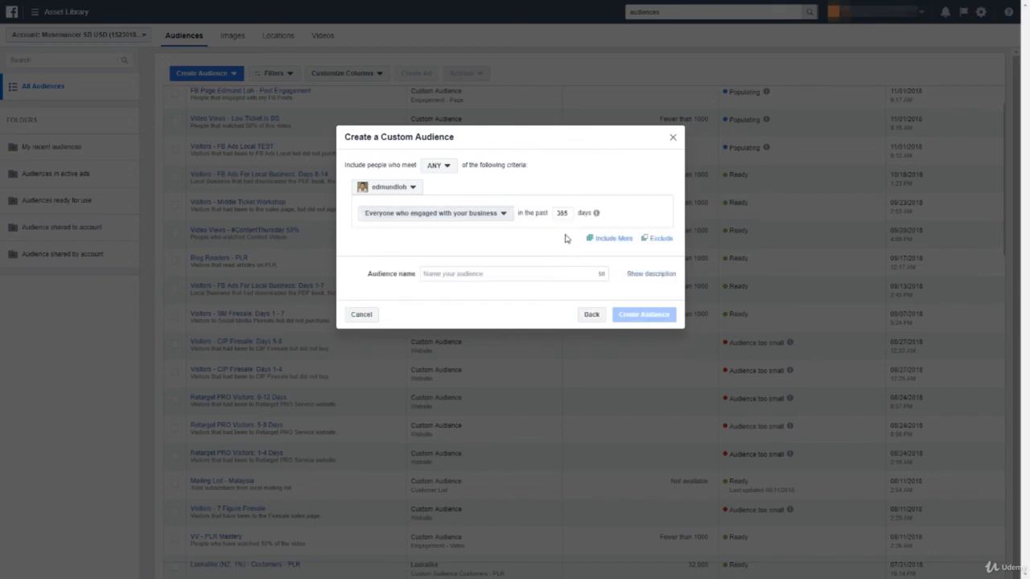
Step: Set the Instagram engagement period to the past 30 days and name the audience "IG" followed by the owner's Instagram handle
click(566, 214)
key(BackSpace)
key(Tab)
key(Tab)
key(Tab)
text(IG Edm)
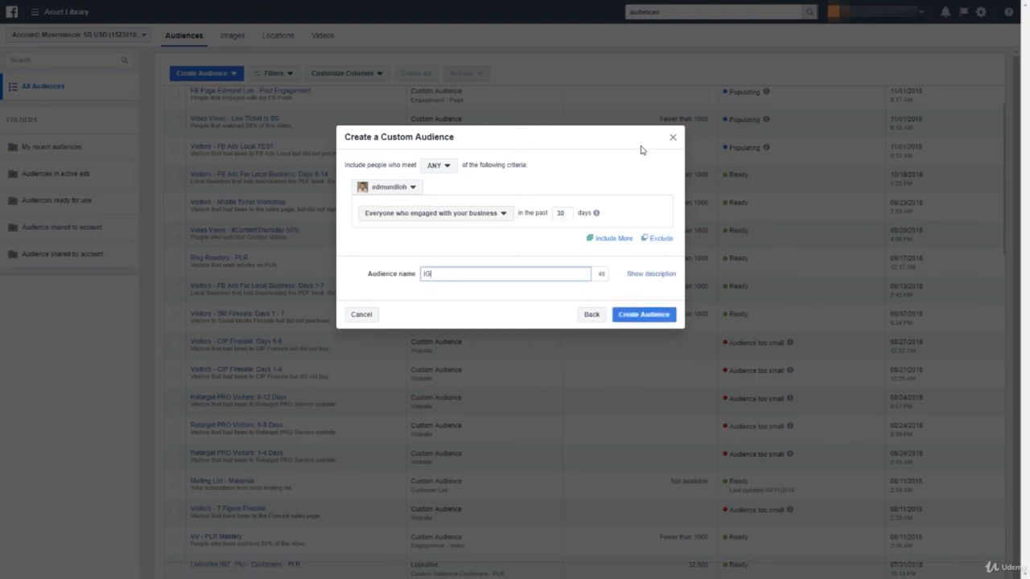
key(BackSpace)
key(BackSpace)
key(BackSpace)
text(@edmundloh)
click(642, 149)
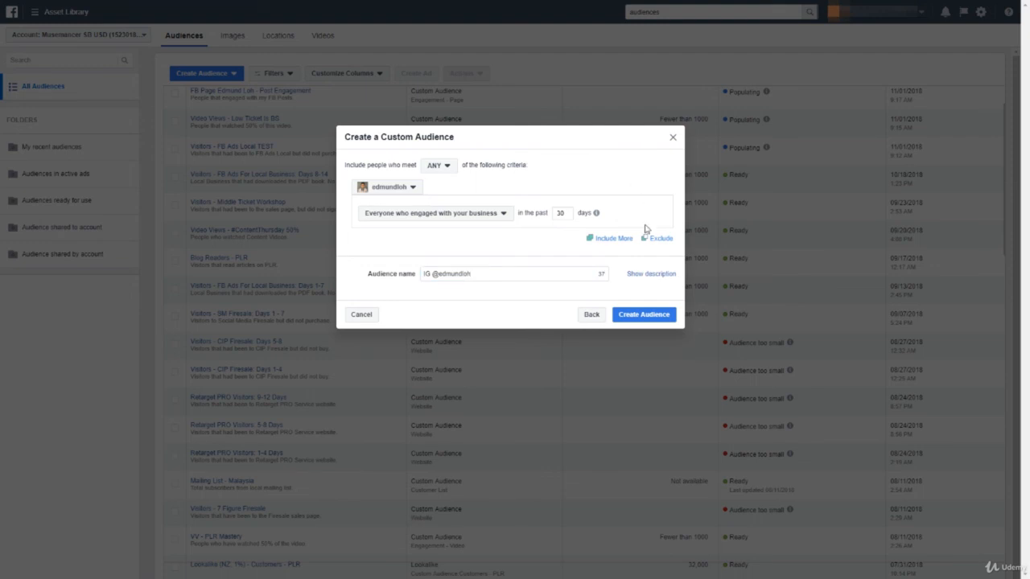
Step: Describe the audience as "People that engaged with my IG Profile" and create it without making an ad or lookalike audience
click(651, 274)
text(Those)
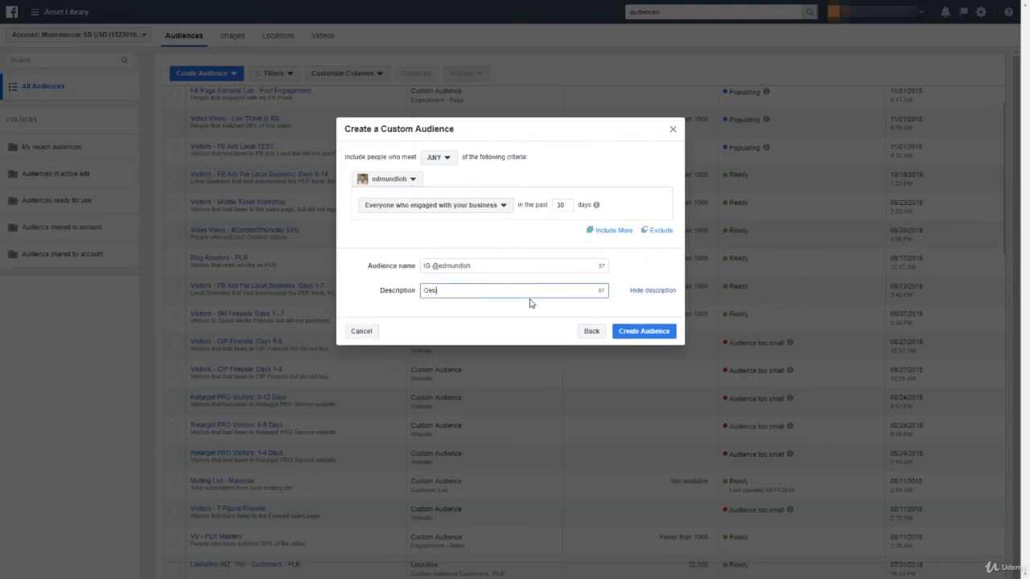
key(BackSpace)
key(BackSpace)
key(BackSpace)
key(BackSpace)
key(BackSpace)
text(People that engaged with my IG Profile)
click(635, 331)
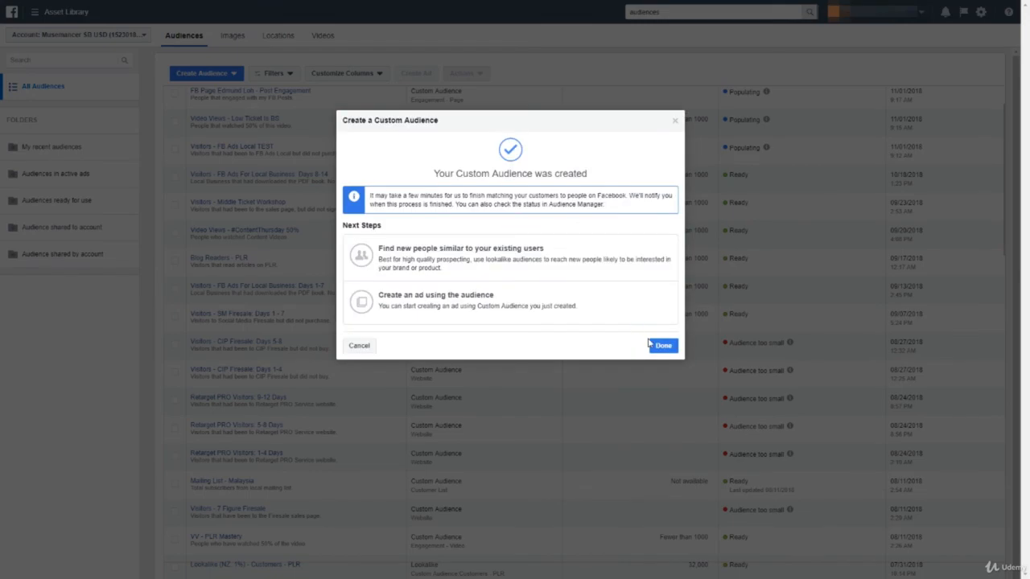
click(663, 346)
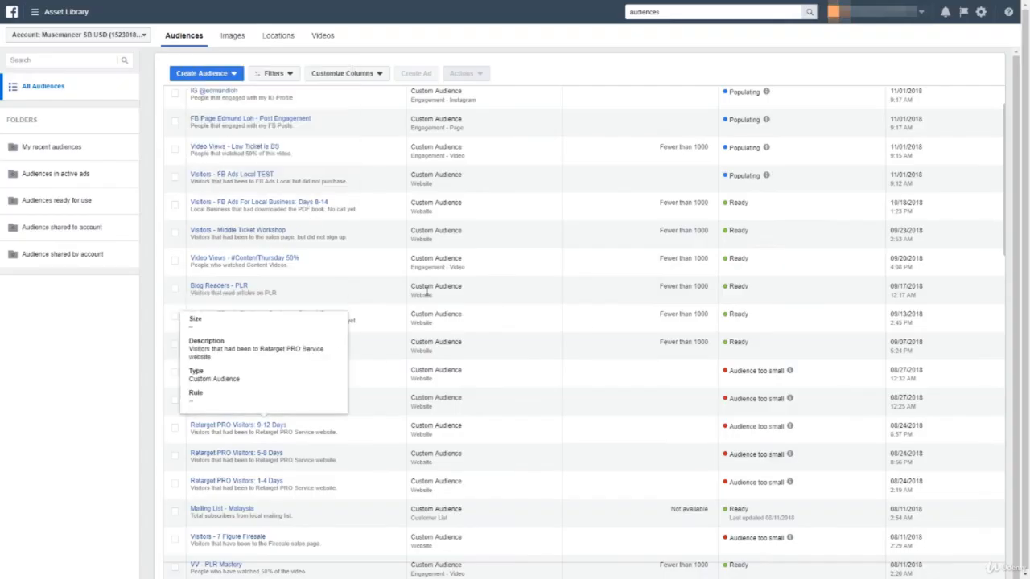